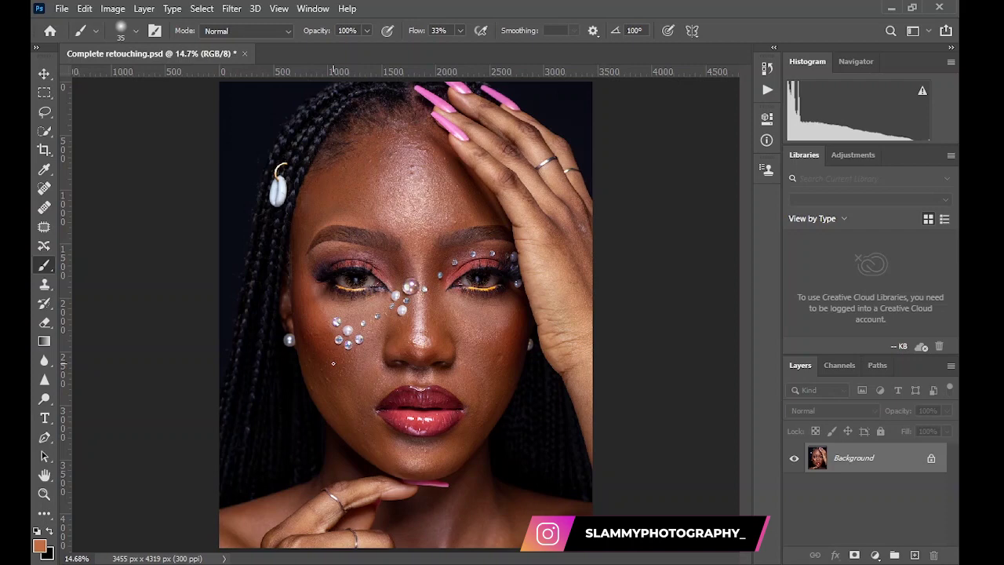
Run the Slammy Smart Retouch action on the portrait, using a Gaussian Blur radius of 10 pixels.
left_click(767, 89)
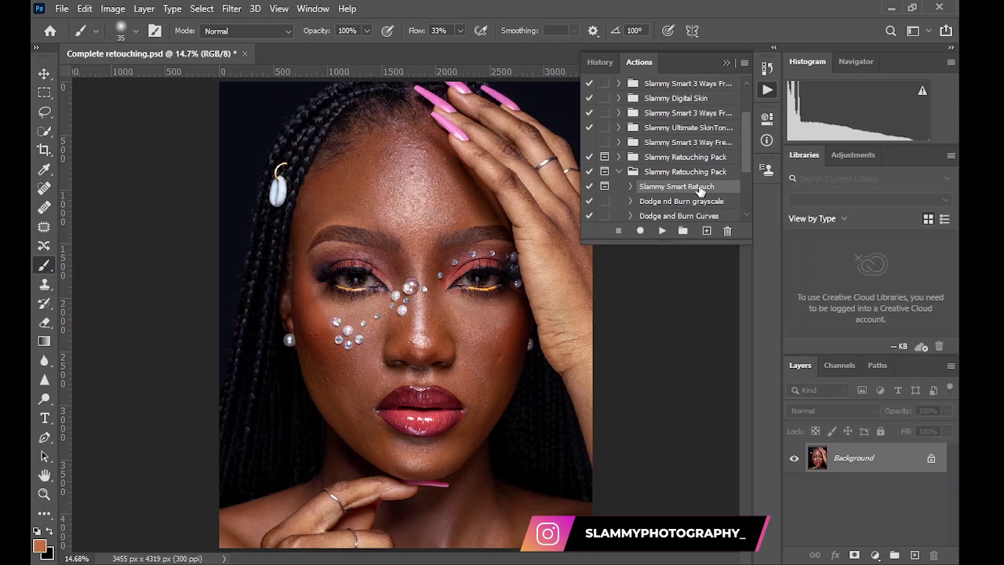
left_click(662, 230)
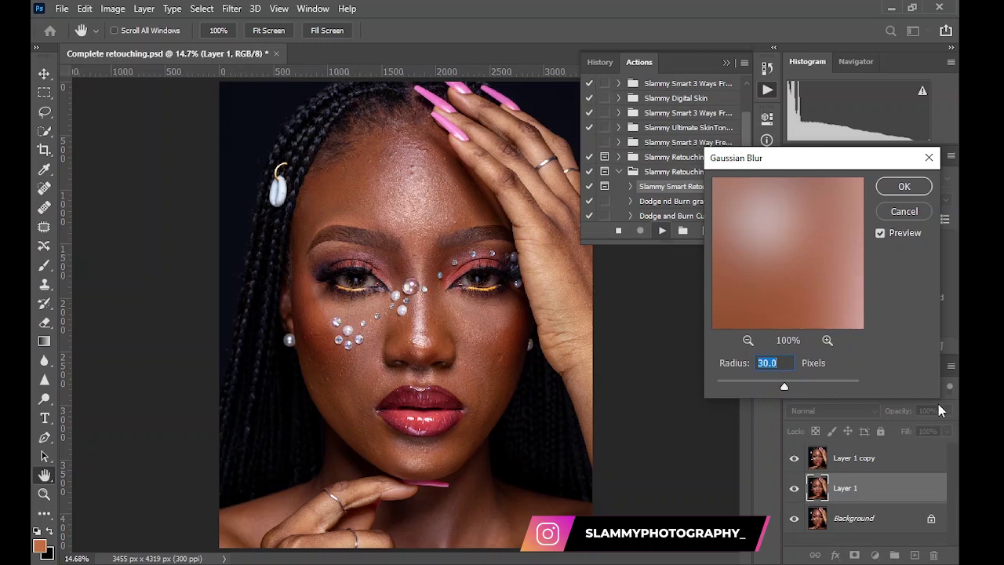
type("10")
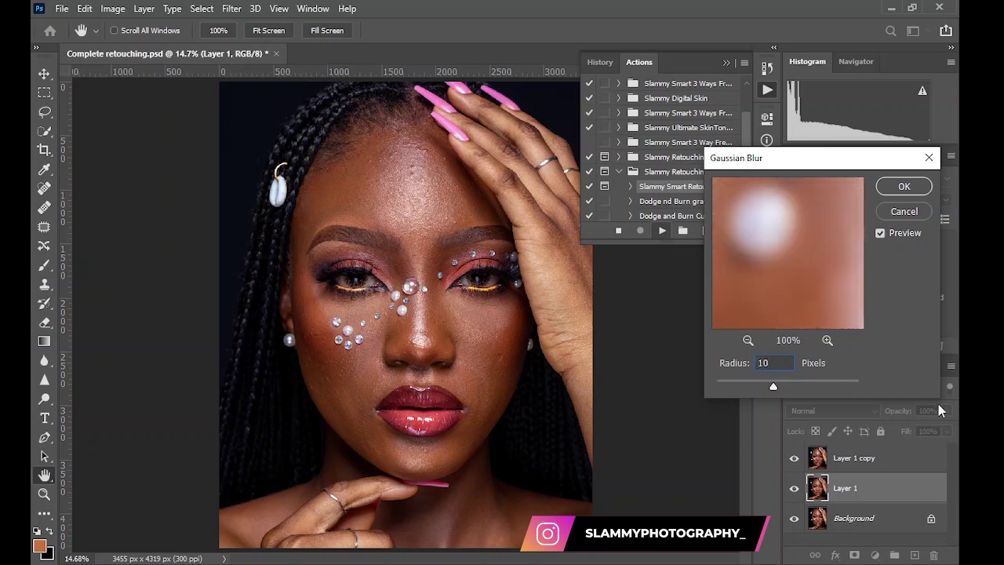
left_click_drag(758, 226, 803, 276)
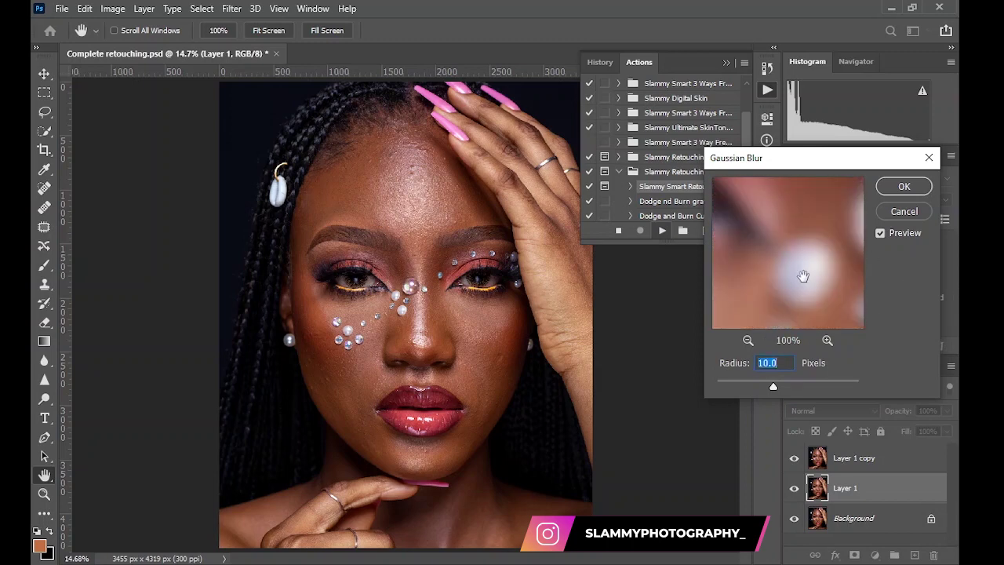
left_click_drag(755, 250, 879, 286)
left_click_drag(748, 284, 886, 274)
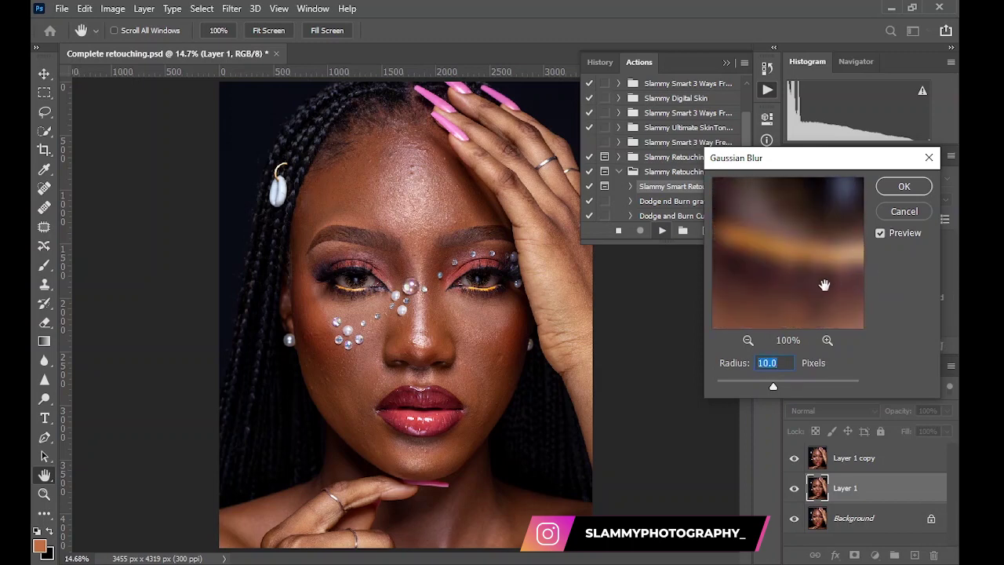
left_click_drag(824, 285, 818, 264)
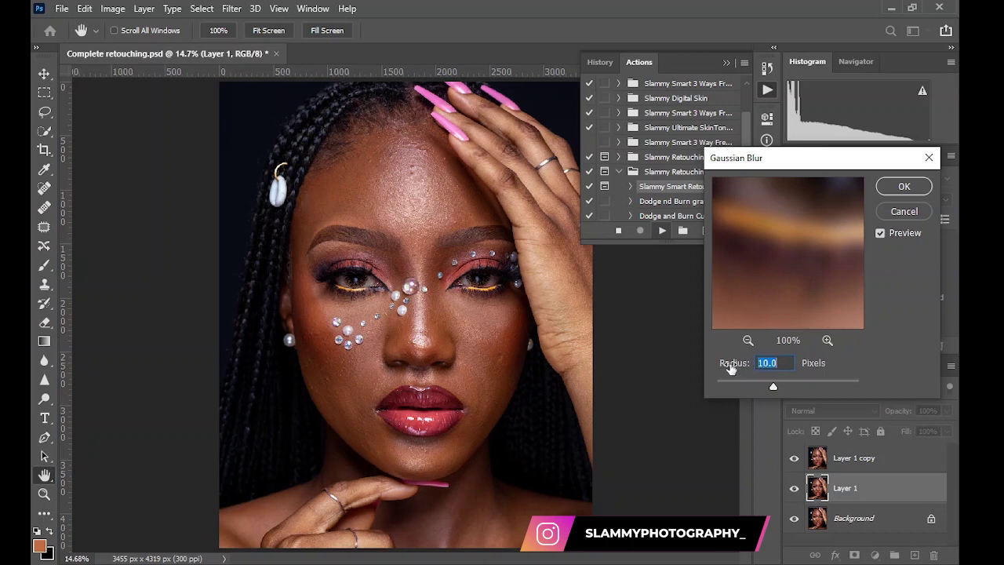
left_click(899, 187)
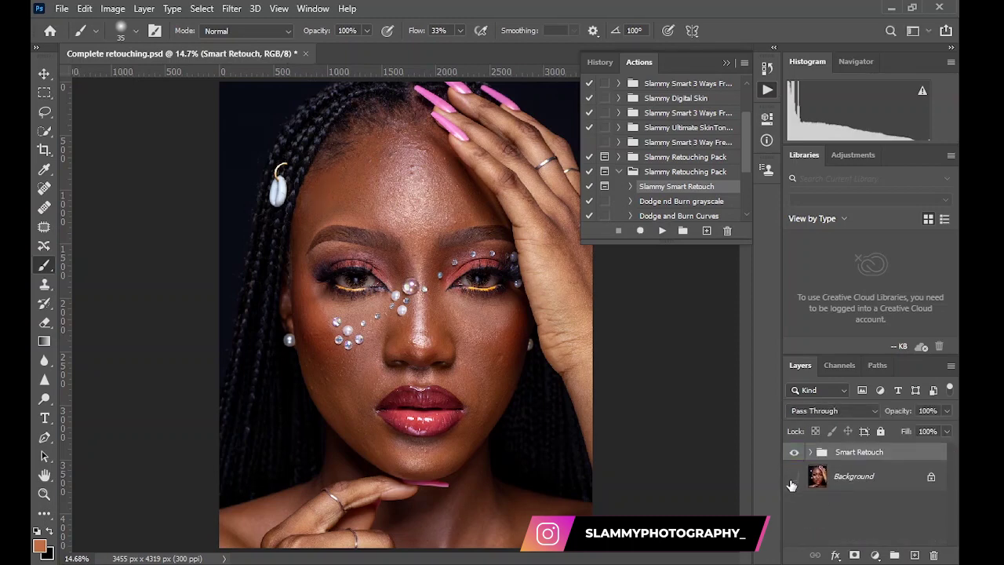
Expand the Smart Retouch group and its Slammy Smart 3 ways FS subgroup, and target the Mid FS layer mask.
left_click(811, 453)
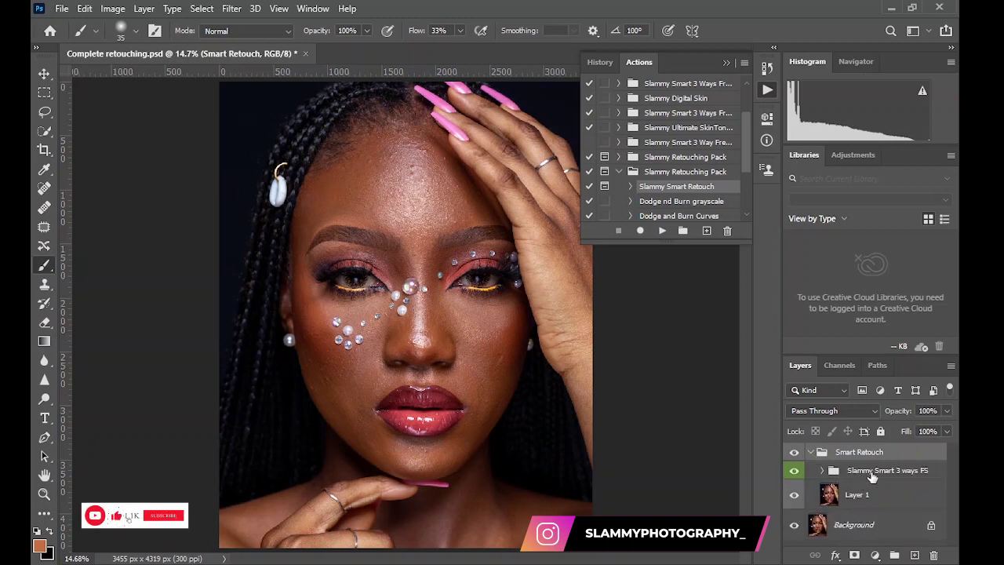
left_click(820, 471)
scroll(863, 495, "down", 3)
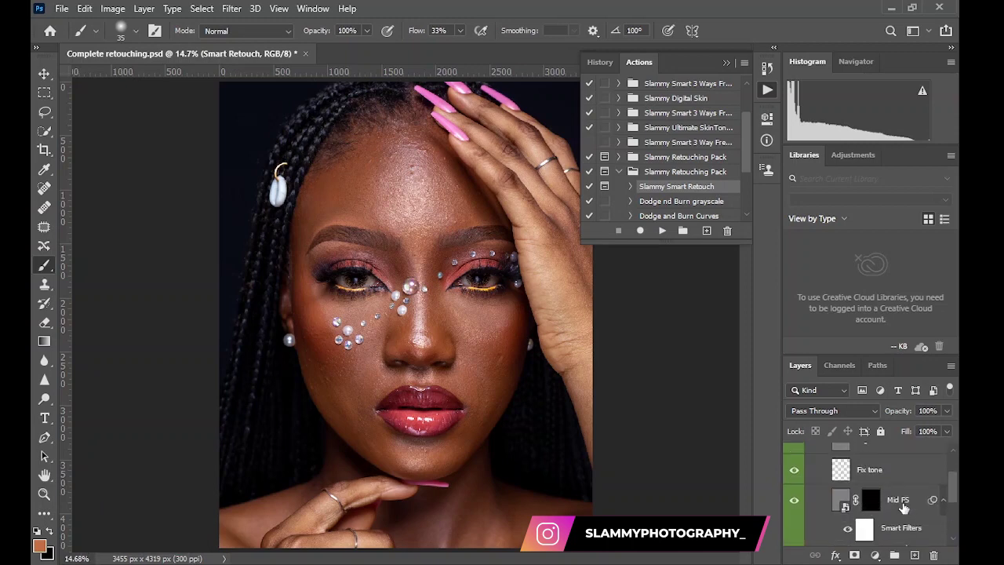
left_click(870, 499)
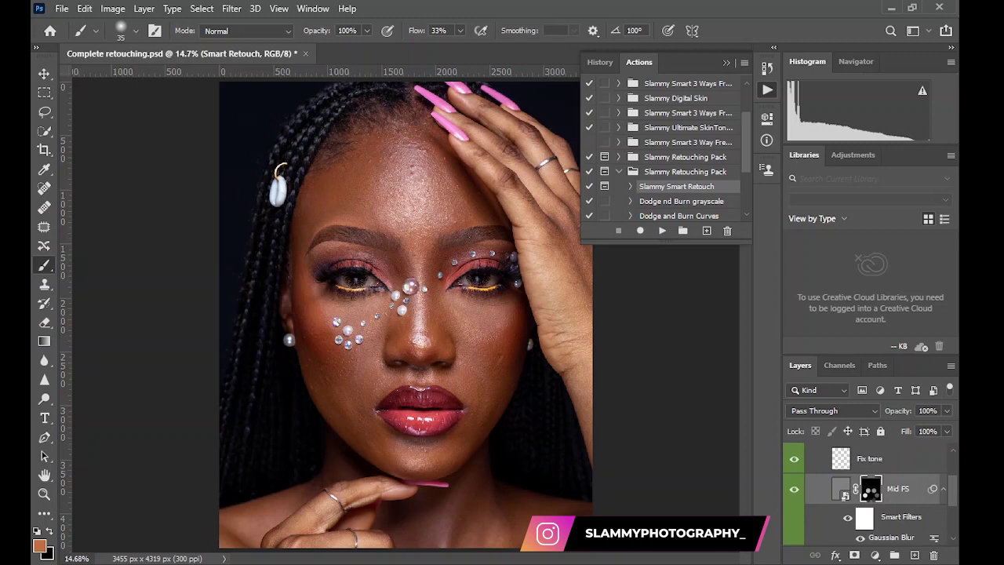
left_click(869, 489)
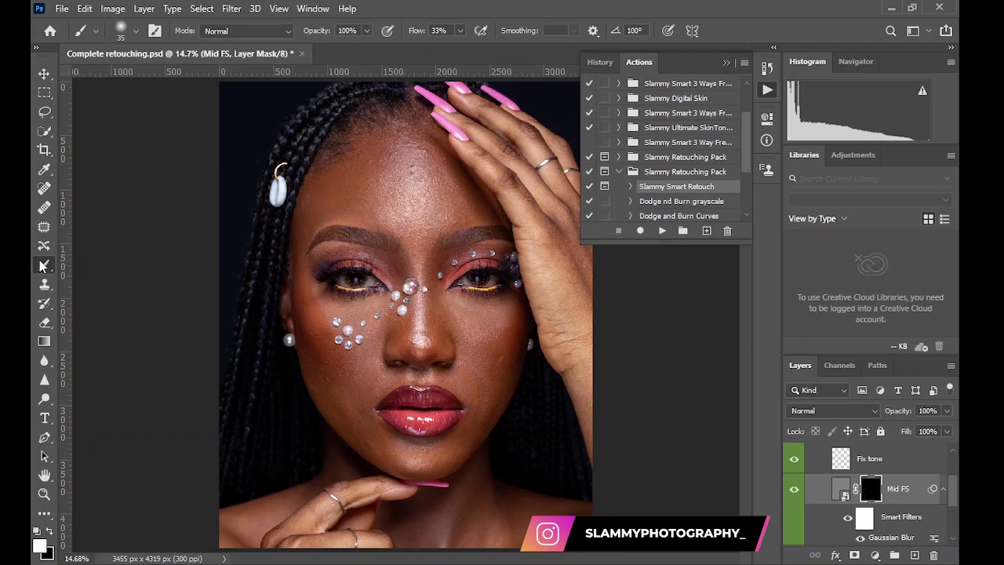
Paint white on the Mid FS mask over the middle of the forehead with a 600 px brush at 40% flow.
left_click(45, 493)
left_click_drag(272, 101, 547, 480)
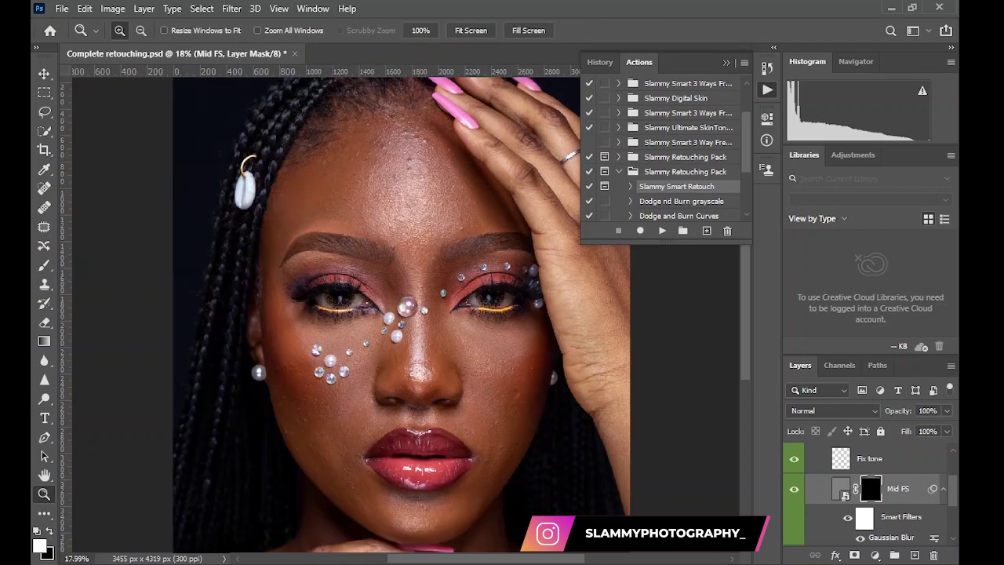
left_click(44, 265)
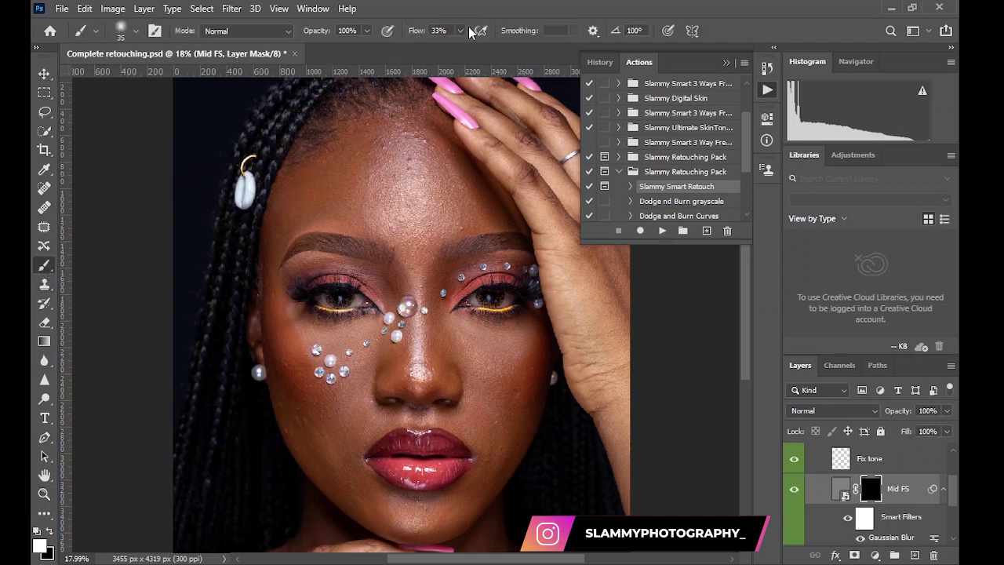
left_click_drag(413, 31, 417, 31)
key("bracketright")
key("bracketright")
key("bracketright")
key("bracketright")
key("bracketright")
key("bracketright")
mouse_move(415, 160)
left_mouse_down()
mouse_move(426, 199)
mouse_move(414, 172)
mouse_move(424, 177)
mouse_move(396, 190)
mouse_move(367, 141)
mouse_move(432, 239)
mouse_move(421, 239)
mouse_move(426, 204)
left_mouse_up()
key("bracketright")
key("bracketright")
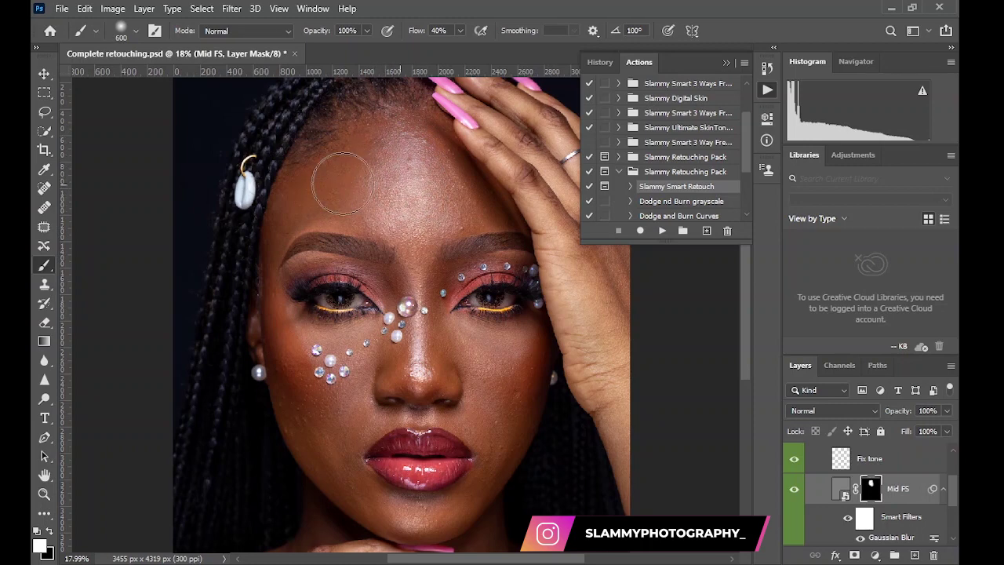
Paint white on the Mid FS mask over the sides of the forehead, starting with a smaller 300 px brush.
key("bracketleft")
key("bracketleft")
key("bracketleft")
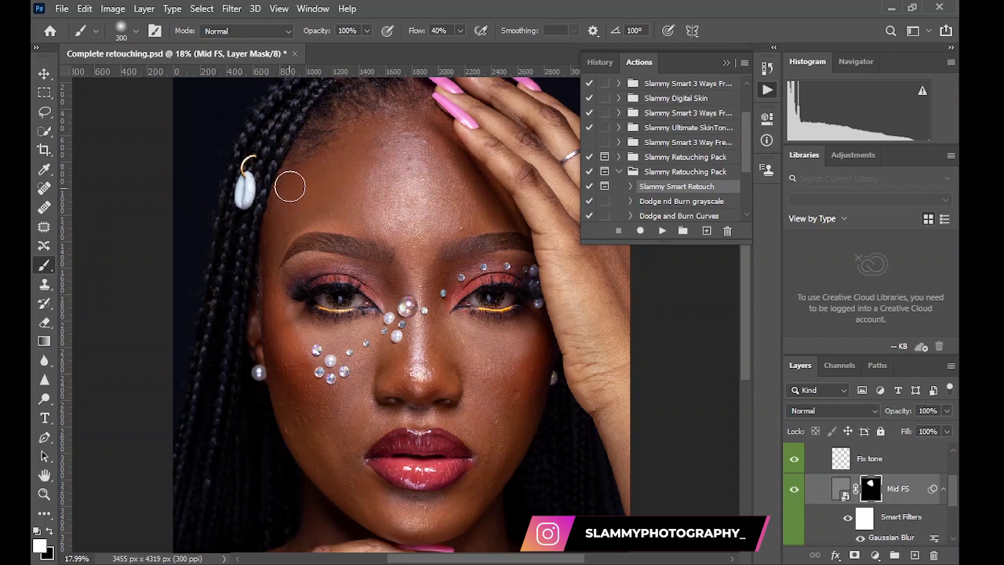
key("bracketright")
key("bracketright")
key("bracketleft")
key("bracketleft")
key("bracketleft")
key("bracketleft")
key("bracketright")
key("bracketright")
Paint white on the Mid FS mask over the nose and cheeks with a smaller brush.
mouse_move(454, 339)
left_mouse_down()
mouse_move(505, 367)
mouse_move(500, 413)
mouse_move(517, 350)
mouse_move(529, 350)
mouse_move(505, 358)
mouse_move(479, 344)
mouse_move(484, 422)
mouse_move(472, 410)
mouse_move(496, 419)
mouse_move(489, 453)
mouse_move(521, 339)
mouse_move(505, 432)
mouse_move(532, 347)
mouse_move(528, 392)
mouse_move(491, 477)
mouse_move(511, 445)
mouse_move(472, 493)
mouse_move(495, 432)
mouse_move(459, 499)
mouse_move(403, 501)
mouse_move(437, 523)
mouse_move(386, 518)
mouse_move(448, 509)
mouse_move(398, 514)
mouse_move(344, 477)
mouse_move(349, 458)
mouse_move(323, 440)
mouse_move(326, 427)
mouse_move(339, 463)
mouse_move(309, 410)
mouse_move(311, 445)
mouse_move(276, 320)
mouse_move(277, 348)
mouse_move(290, 329)
mouse_move(306, 339)
mouse_move(305, 330)
mouse_move(347, 331)
mouse_move(334, 338)
mouse_move(358, 324)
mouse_move(296, 330)
mouse_move(299, 371)
mouse_move(311, 362)
mouse_move(292, 380)
mouse_move(313, 400)
mouse_move(343, 399)
mouse_move(346, 418)
mouse_move(380, 342)
mouse_move(377, 366)
mouse_move(398, 365)
mouse_move(423, 350)
left_mouse_up()
key("[")
key("]")
key("[")
key("[")
Paint the Mid FS mask over the neck and shoulders at 500 px, and over the lower hand at 300 px.
left_click_drag(473, 484, 460, 256)
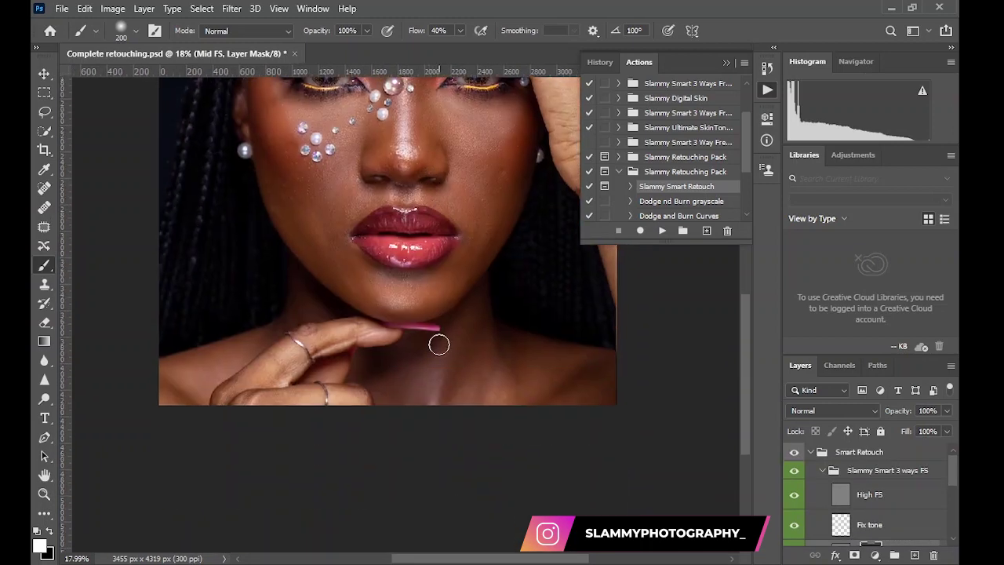
key("bracketright")
key("bracketright")
key("bracketright")
key("bracketright")
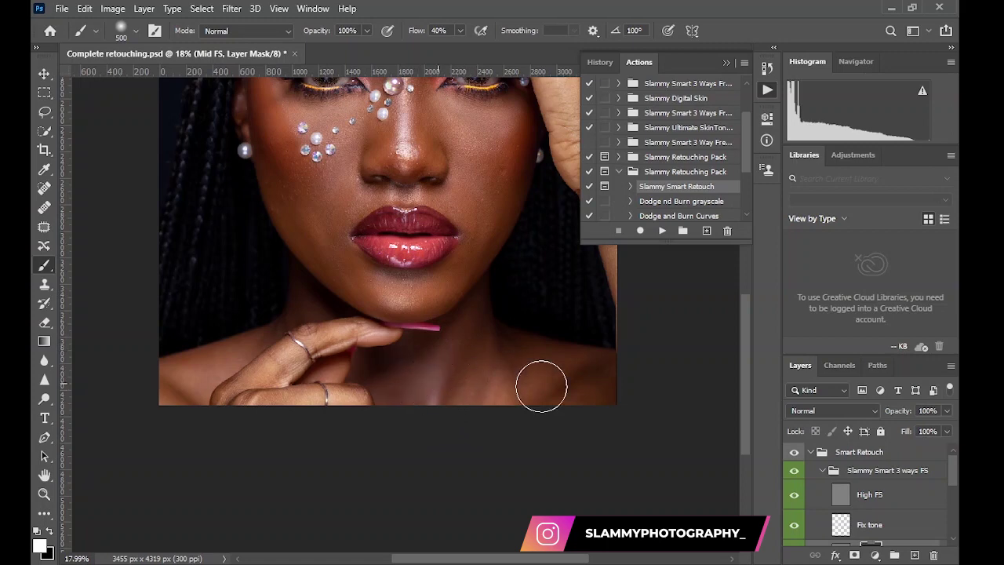
key("bracketleft")
key("bracketleft")
key("bracketleft")
key("bracketleft")
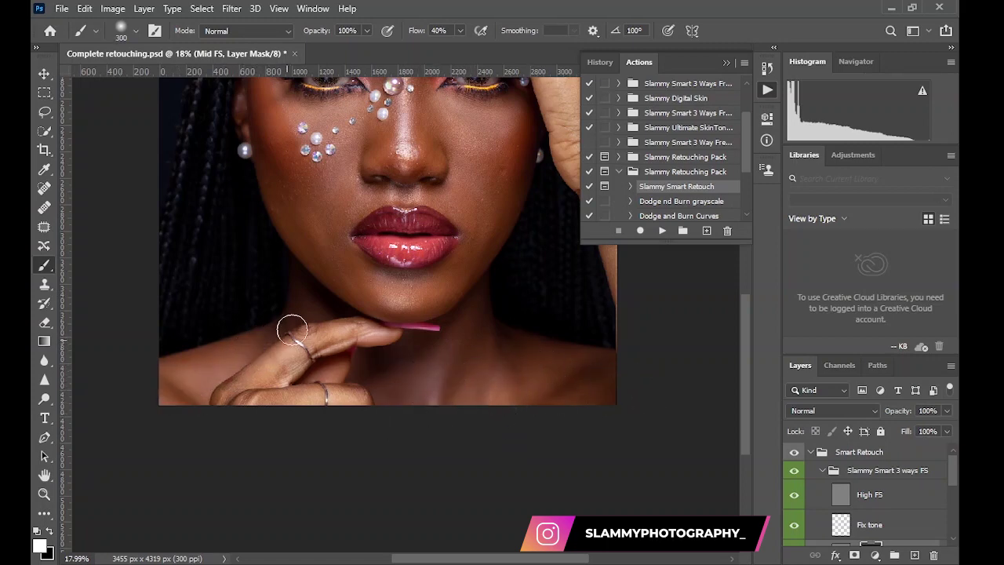
Touch up the Mid FS mask over the upper part of the portrait with a brush of about 175 px.
left_click_drag(435, 342, 433, 461)
left_click_drag(459, 310, 461, 434)
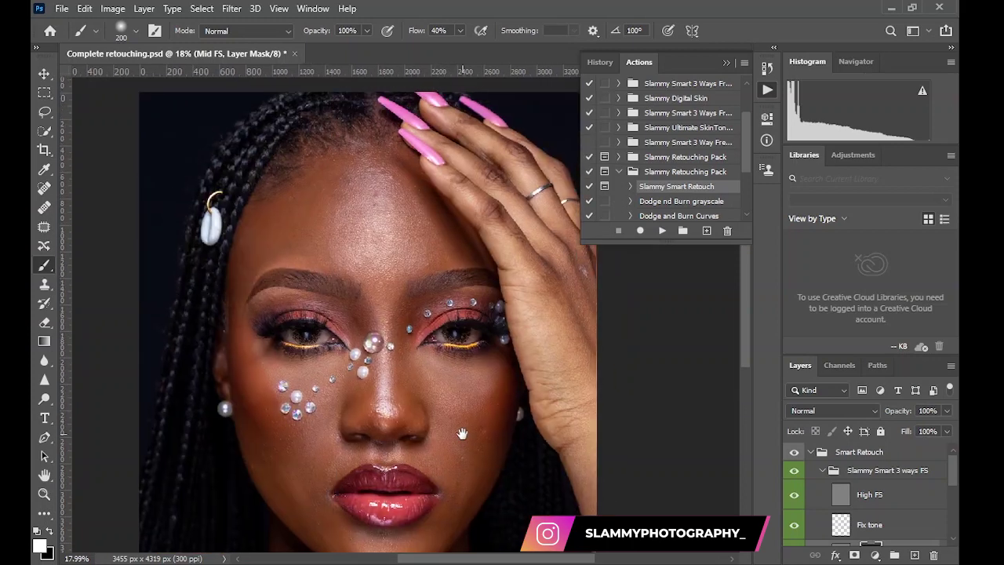
key("bracketleft")
key("bracketleft")
key("bracketright")
key("bracketright")
key("bracketleft")
On Layer 1, lasso the left side of the forehead above the eyebrow with a 20 px feather.
scroll(847, 502, "down", 6)
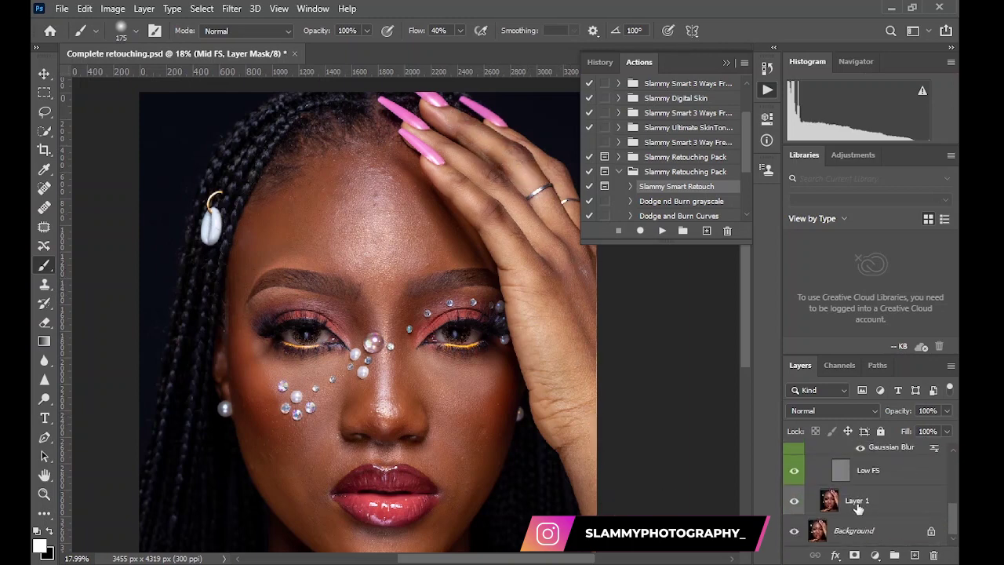
left_click(847, 503)
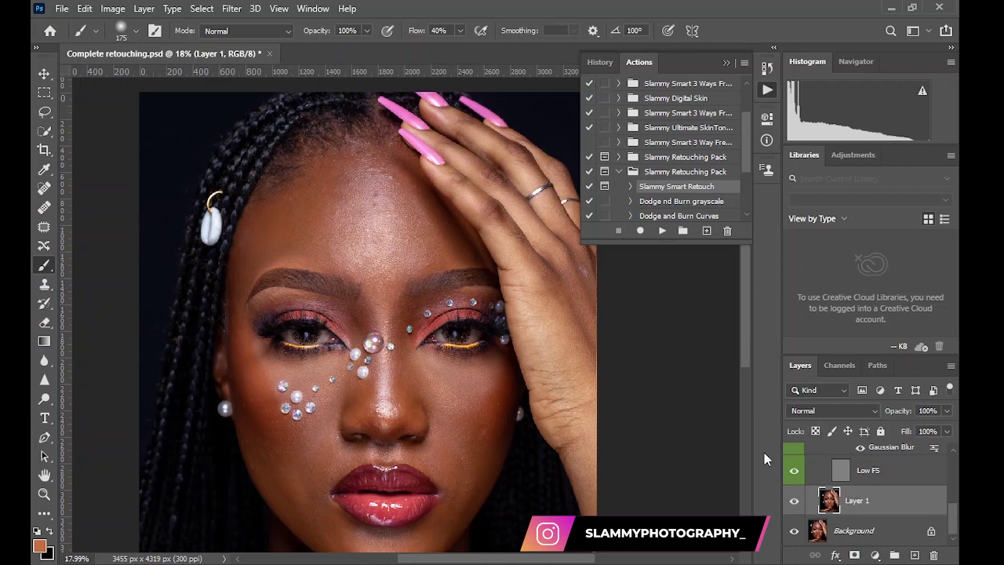
left_click(44, 114)
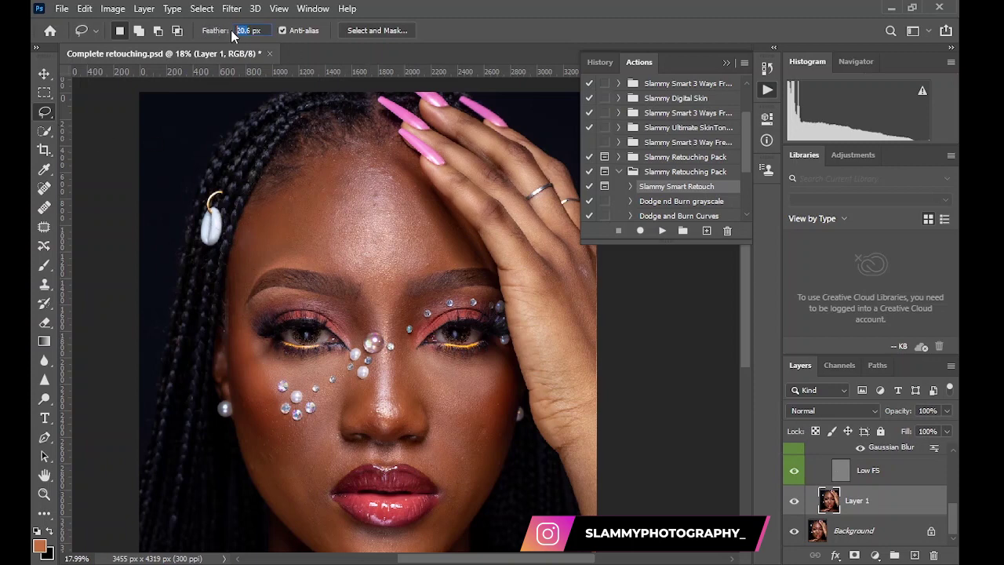
type("2")
mouse_move(372, 153)
left_mouse_down()
mouse_move(290, 189)
mouse_move(237, 260)
mouse_move(309, 266)
mouse_move(333, 252)
mouse_move(343, 174)
mouse_move(322, 164)
left_mouse_up()
left_click(461, 226)
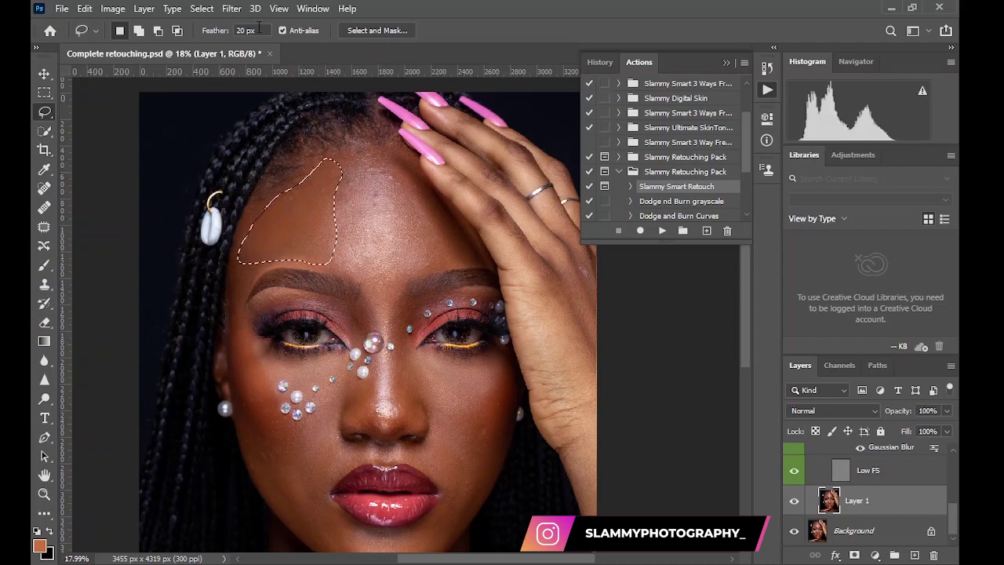
Apply a Gaussian Blur with a 60 pixel radius to the selected forehead skin.
left_click(232, 8)
mouse_move(341, 178)
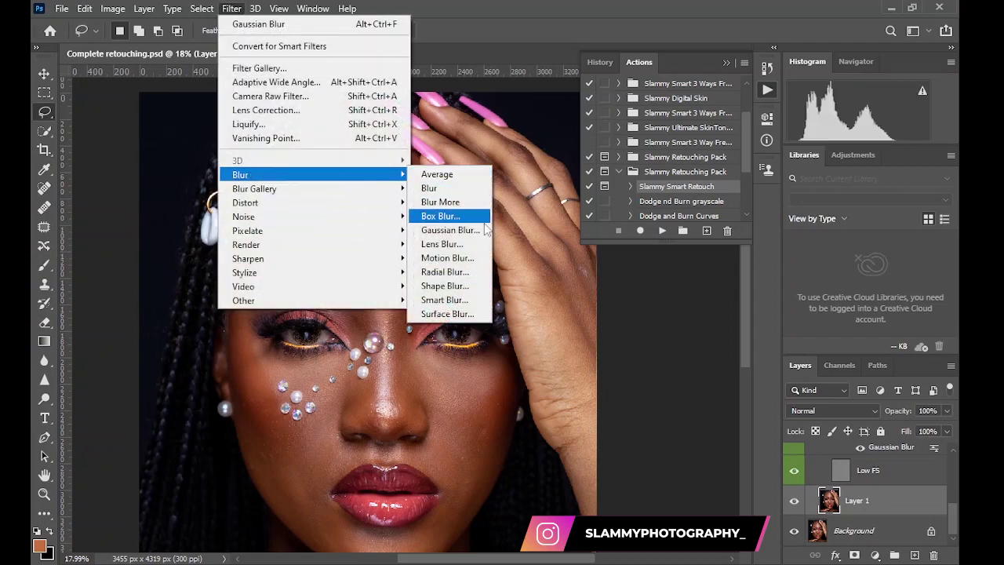
left_click(443, 232)
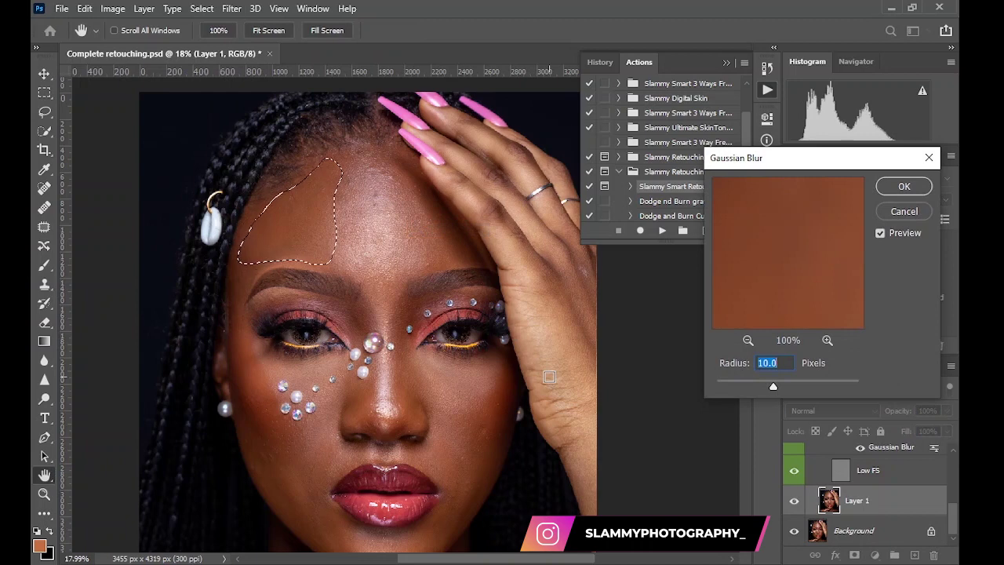
type("66")
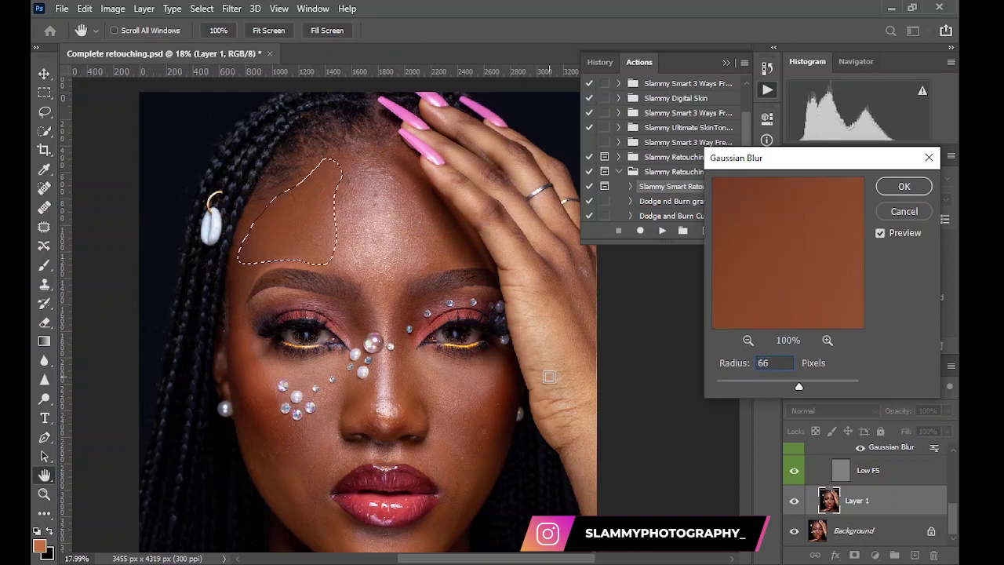
key("BackSpace")
type("0")
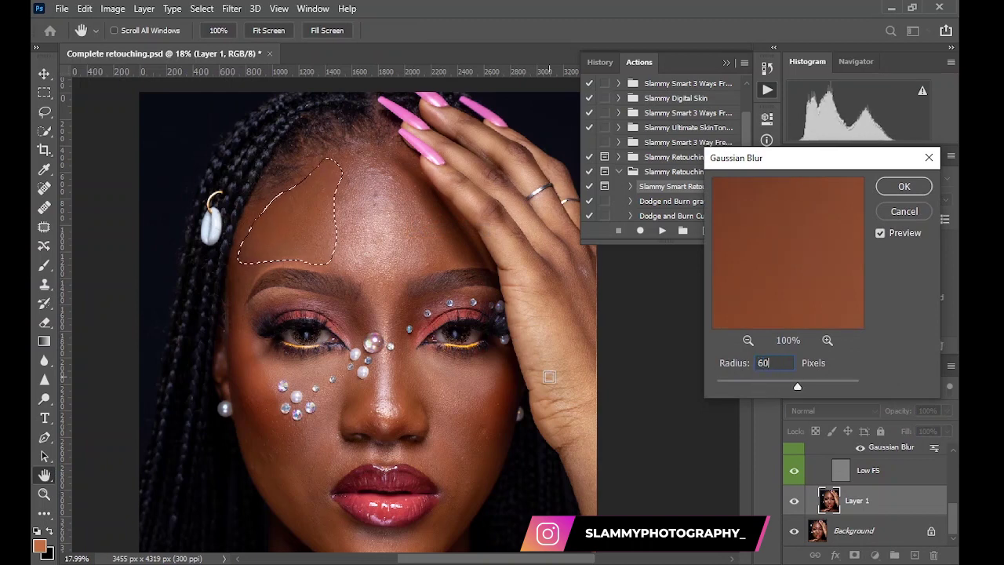
left_click(887, 194)
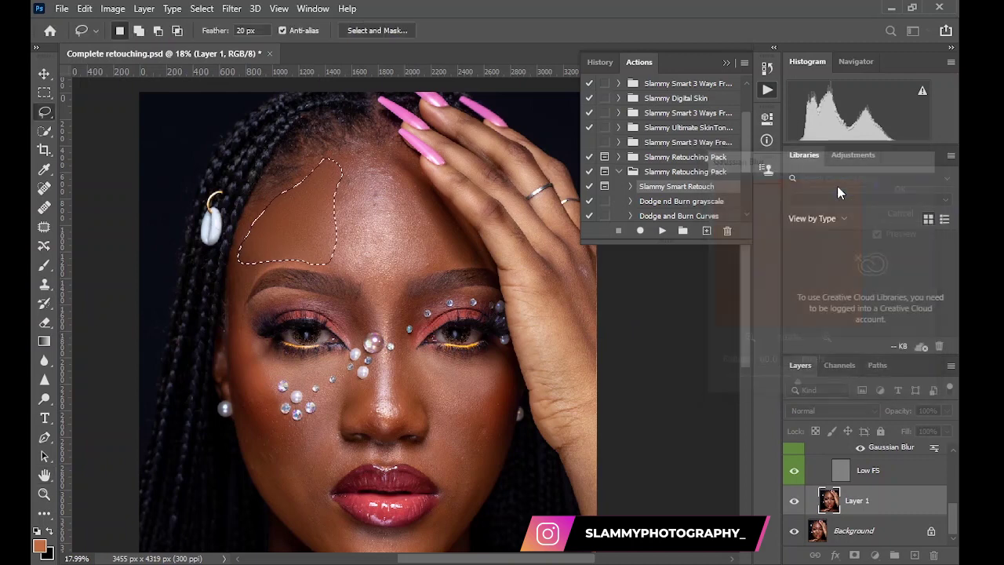
Lasso the middle of the forehead, blur it with the same Gaussian Blur, and deselect.
mouse_move(339, 162)
left_mouse_down()
mouse_move(316, 213)
mouse_move(344, 271)
left_mouse_up()
mouse_move(407, 284)
left_mouse_down()
mouse_move(425, 261)
mouse_move(438, 223)
mouse_move(404, 185)
mouse_move(340, 163)
left_mouse_up()
right_click(346, 198)
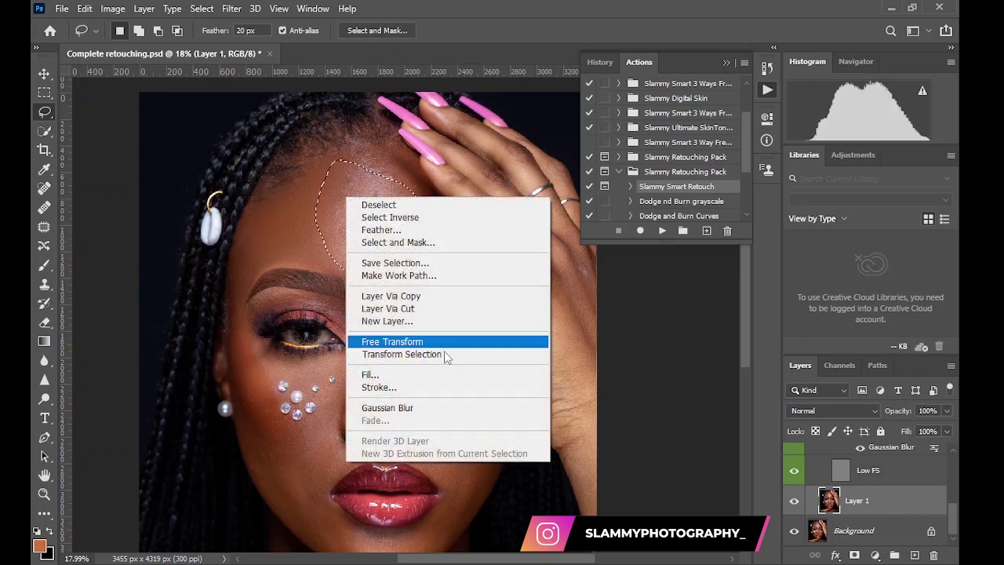
left_click(461, 409)
left_click(279, 201)
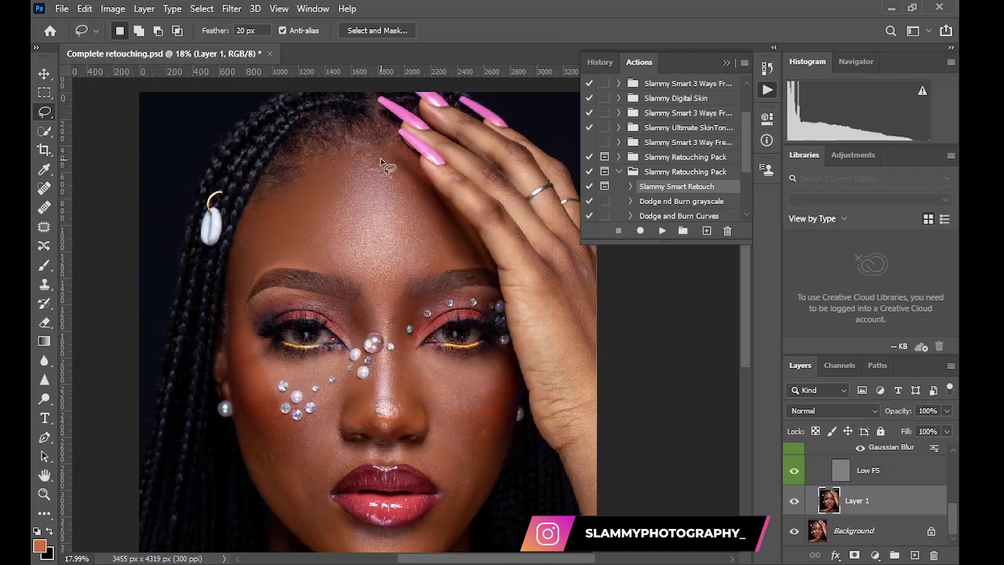
Lasso the right side of the forehead beside the raised hand and repeat the Gaussian Blur on it.
left_click_drag(374, 147, 354, 171)
mouse_move(413, 240)
left_mouse_down()
mouse_move(465, 258)
mouse_move(443, 204)
mouse_move(388, 150)
left_mouse_up()
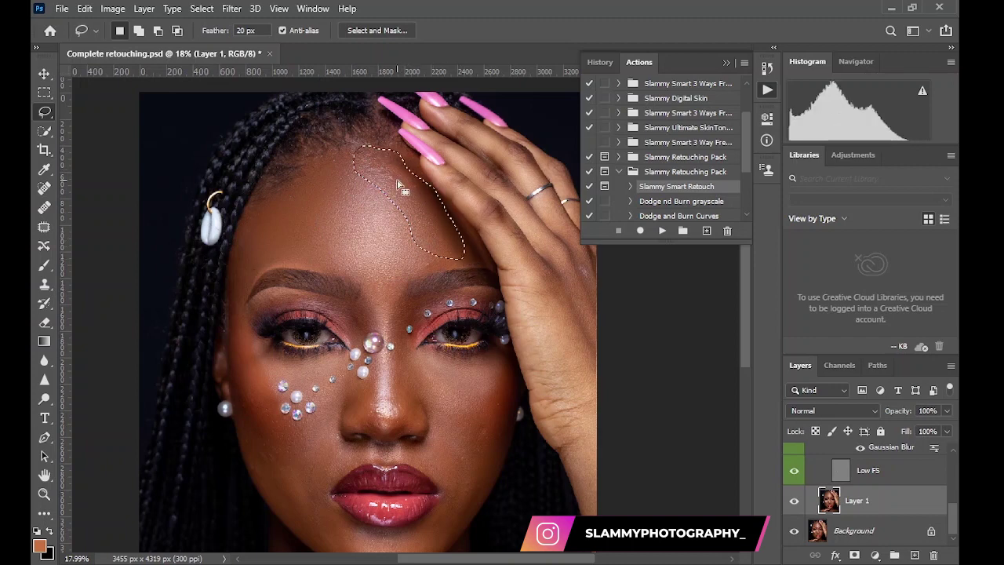
right_click(392, 179)
left_click(502, 392)
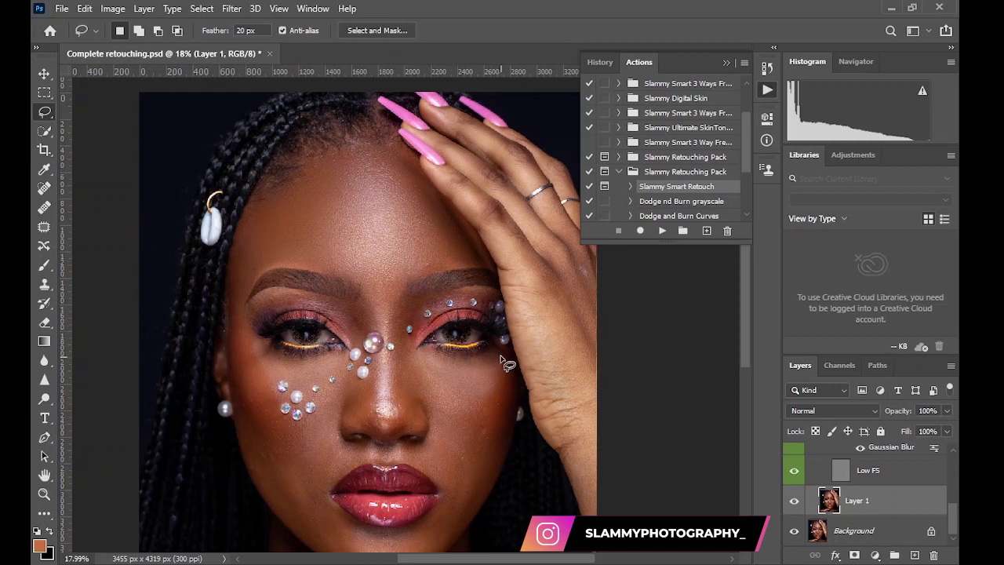
Lasso the cheek under the right-hand eye, repeat the Gaussian Blur on it, and deselect.
left_click_drag(492, 357, 420, 363)
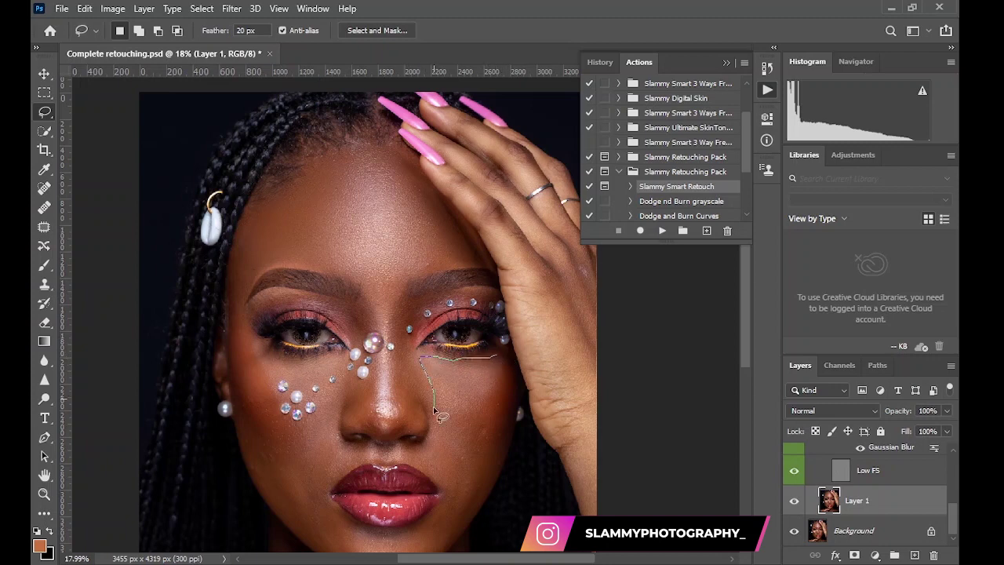
mouse_move(433, 410)
left_mouse_down()
mouse_move(438, 473)
mouse_move(452, 494)
mouse_move(467, 495)
mouse_move(498, 436)
mouse_move(503, 369)
left_mouse_up()
right_click(460, 375)
left_click(502, 320)
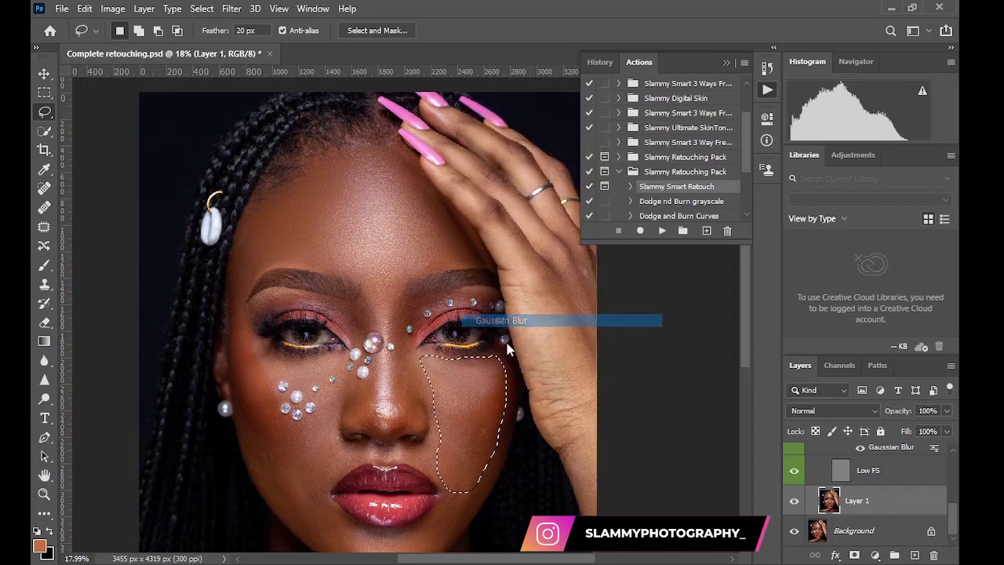
key("ctrl+d")
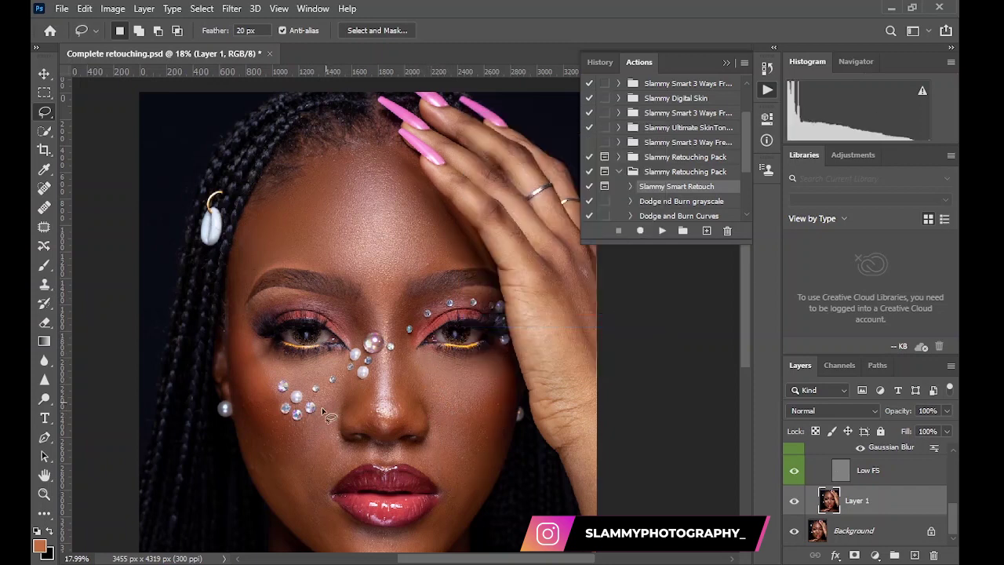
Lasso the cheek below the gems on the left side of the face, repeat the Gaussian Blur on it, and deselect.
mouse_move(322, 410)
left_mouse_down()
mouse_move(277, 424)
mouse_move(251, 355)
mouse_move(240, 411)
mouse_move(278, 495)
mouse_move(312, 530)
mouse_move(330, 518)
mouse_move(323, 471)
mouse_move(332, 405)
left_mouse_up()
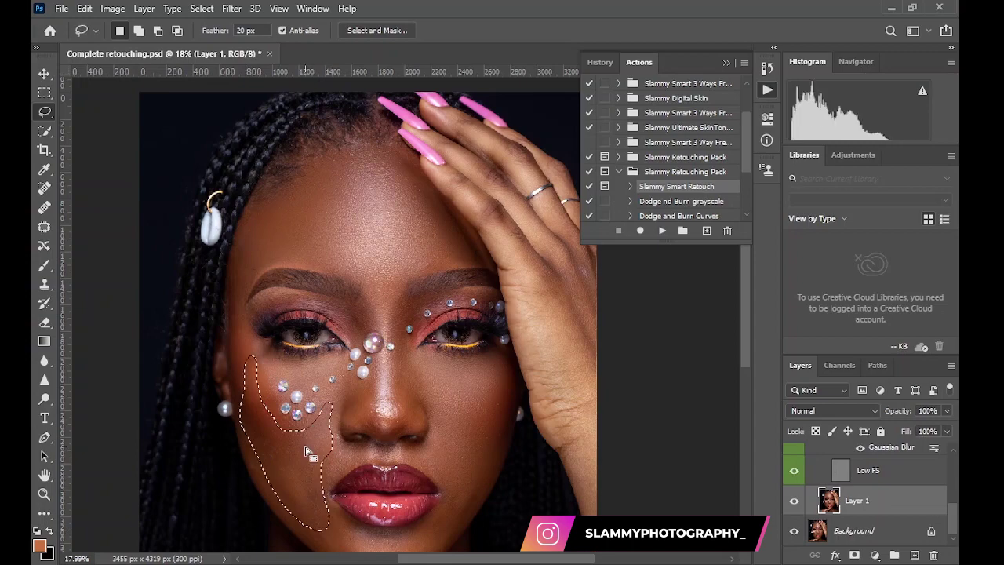
right_click(308, 452)
left_click(403, 393)
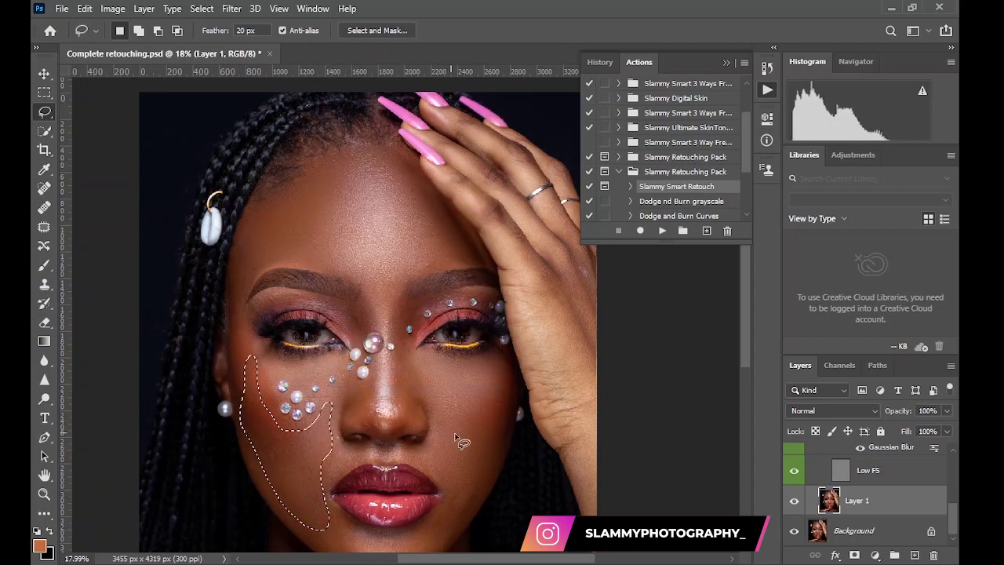
key("ctrl+d")
Lasso a narrow strip along the left jawline below the pearl earring, repeat the Gaussian Blur on it, and deselect.
scroll(447, 455, "down", 3)
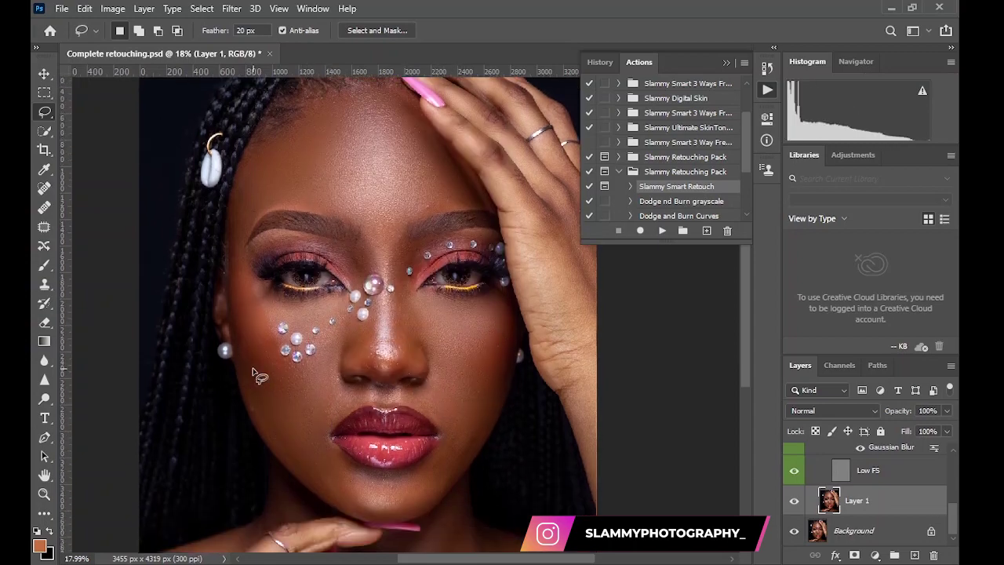
mouse_move(239, 350)
left_mouse_down()
mouse_move(255, 419)
mouse_move(281, 459)
mouse_move(282, 435)
mouse_move(287, 443)
left_mouse_up()
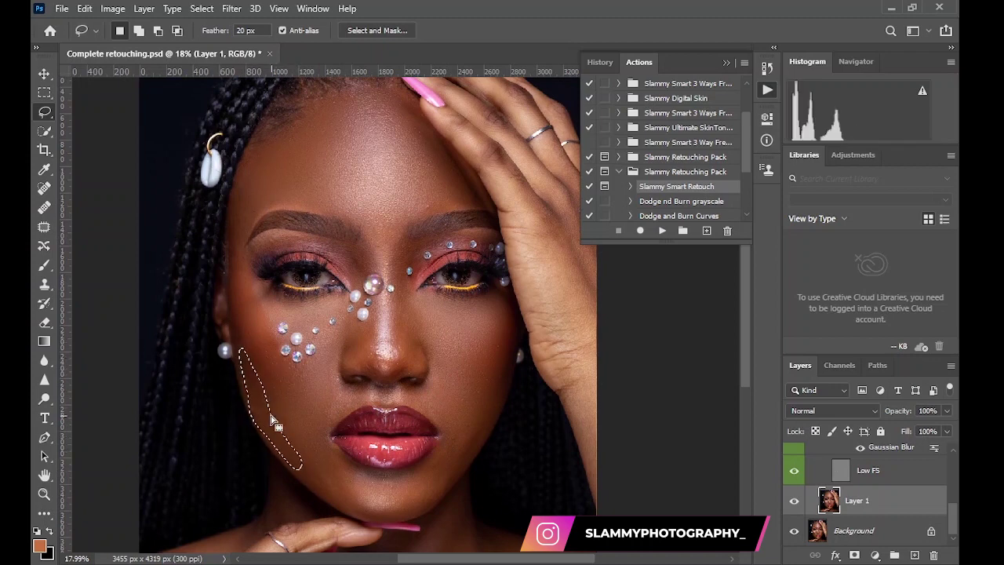
right_click(273, 444)
left_click(321, 366)
key("ctrl+d")
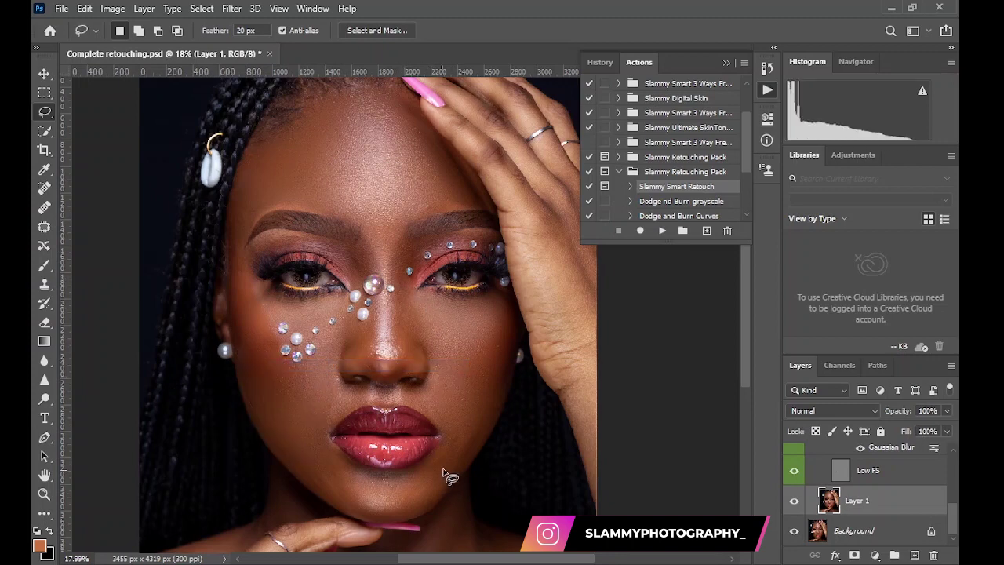
Lasso the right jawline between the corner of the mouth and the chin, repeat the Gaussian Blur, and deselect.
mouse_move(449, 429)
left_mouse_down()
mouse_move(400, 509)
mouse_move(438, 493)
mouse_move(480, 423)
left_mouse_up()
right_click(463, 448)
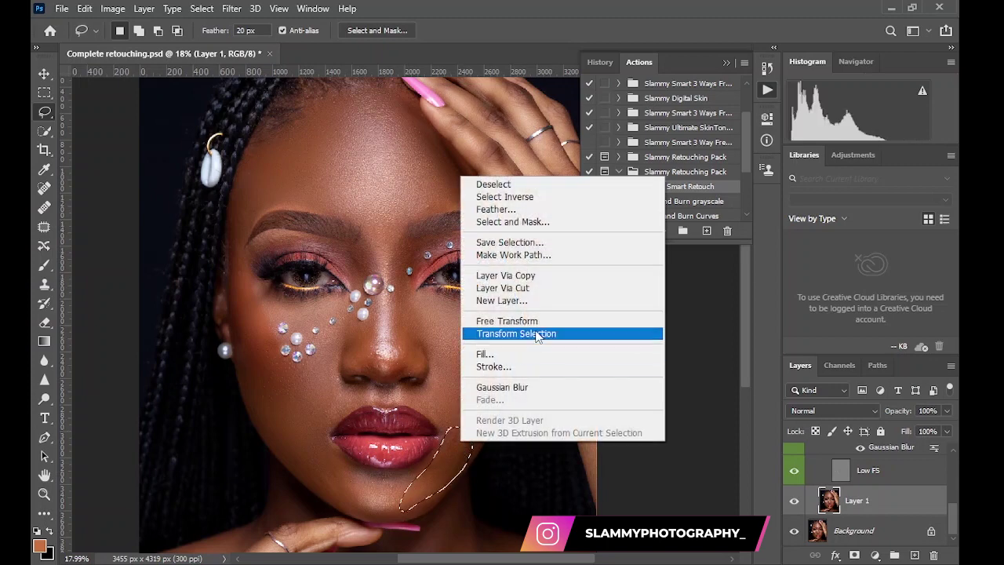
left_click(527, 386)
key("ctrl+d")
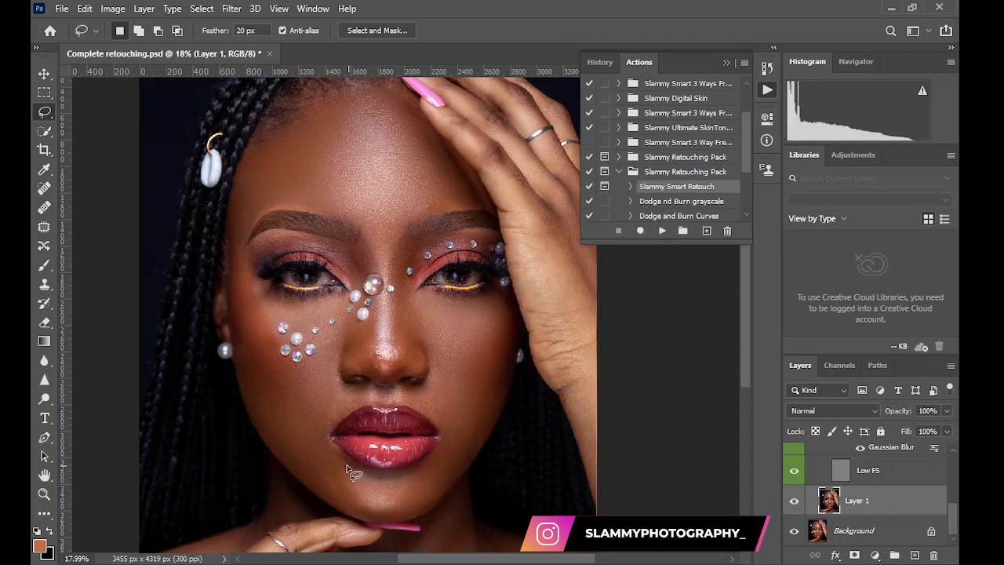
Lasso the left part of the chin below the lips, repeat the Gaussian Blur on it, and deselect.
mouse_move(346, 461)
left_mouse_down()
mouse_move(323, 439)
mouse_move(302, 440)
mouse_move(328, 498)
mouse_move(401, 503)
left_mouse_up()
right_click(356, 480)
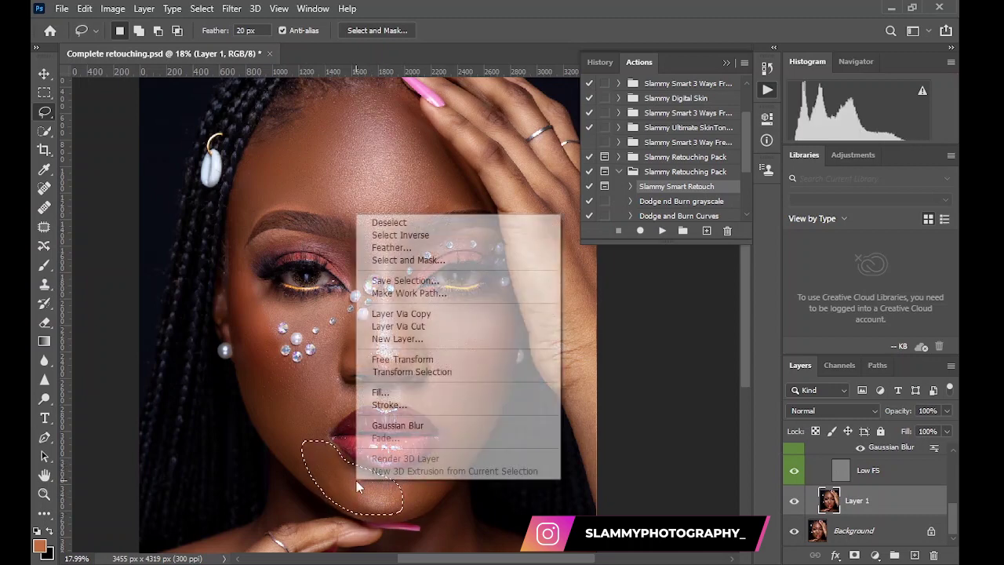
left_click(437, 430)
key("ctrl+d")
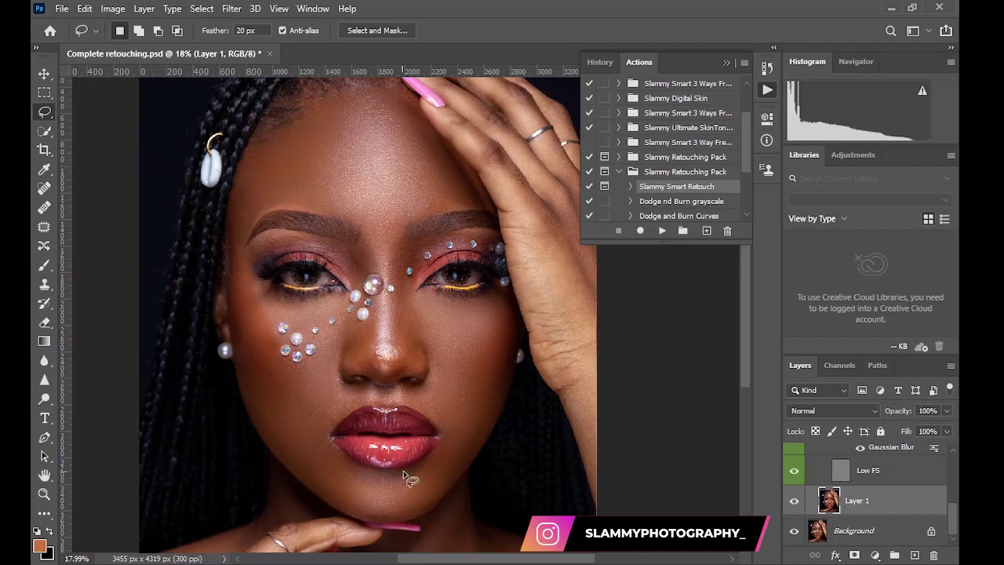
Lasso the small chin area under the right half of the lower lip, repeat the Gaussian Blur, and deselect.
mouse_move(408, 479)
left_mouse_down()
mouse_move(386, 501)
mouse_move(408, 502)
mouse_move(397, 482)
left_mouse_up()
right_click(396, 482)
left_click(455, 427)
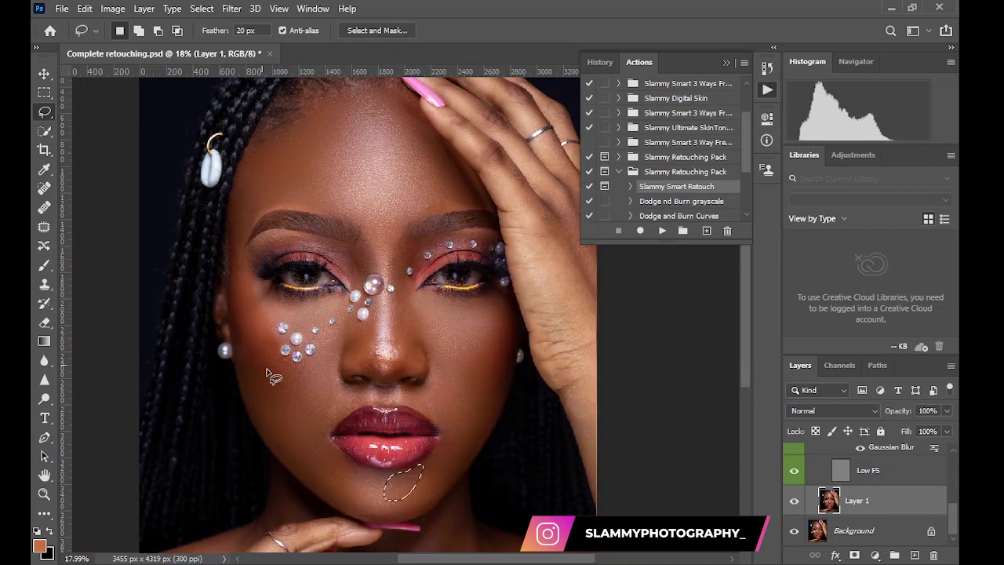
key("ctrl+d")
Lasso the neck and shoulder skin on the right side, repeat the Gaussian Blur on it, and deselect.
scroll(396, 372, "up", 3)
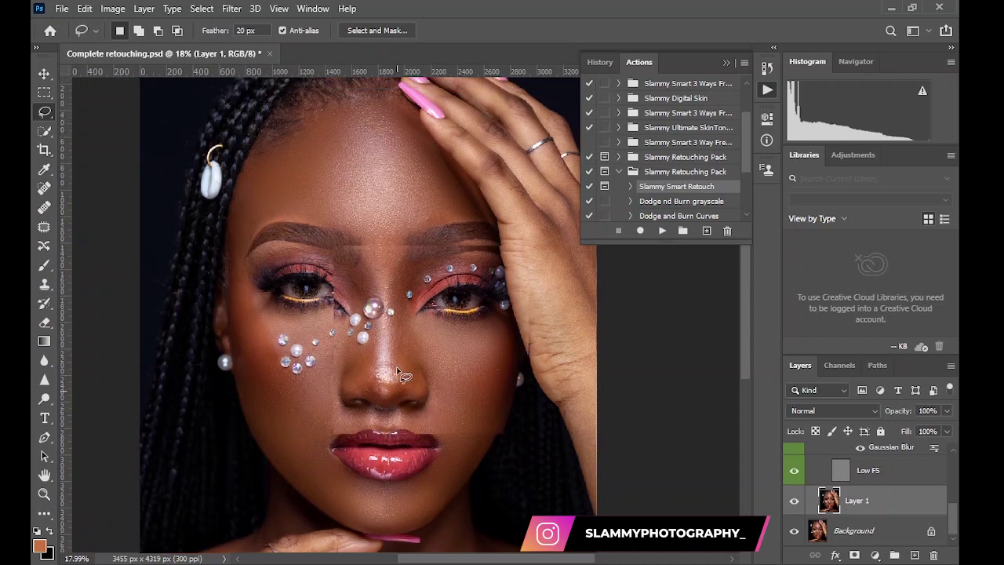
scroll(393, 406, "down", 2)
scroll(407, 430, "down", 5)
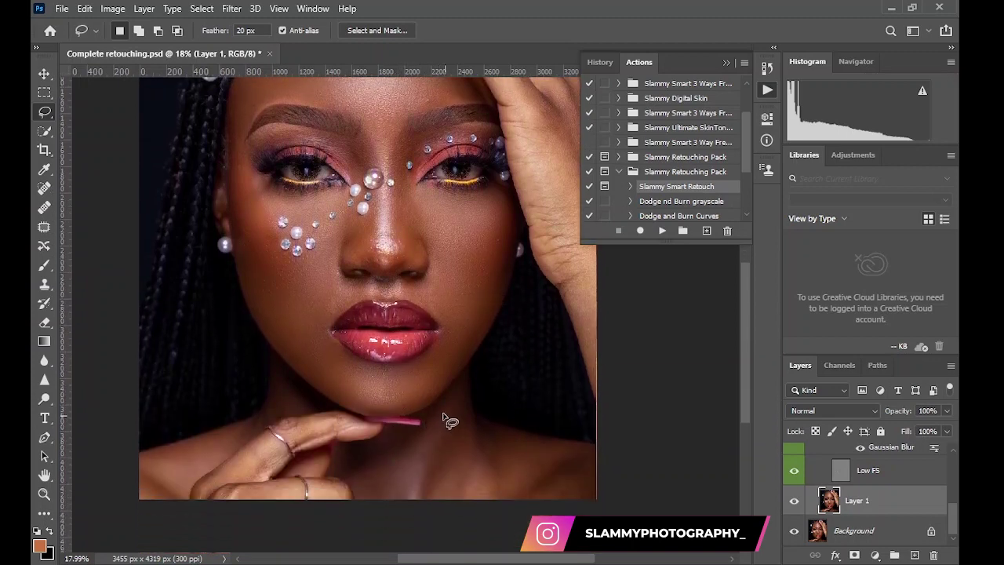
mouse_move(447, 409)
left_mouse_down()
mouse_move(419, 476)
mouse_move(434, 507)
mouse_move(568, 497)
mouse_move(604, 478)
mouse_move(595, 462)
mouse_move(514, 440)
mouse_move(453, 419)
left_mouse_up()
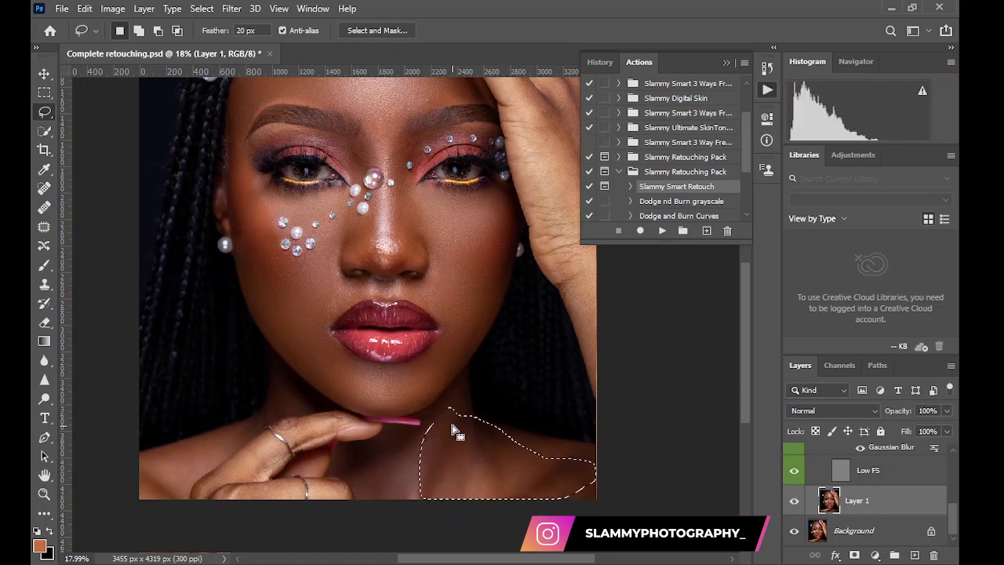
right_click(453, 421)
left_click(494, 370)
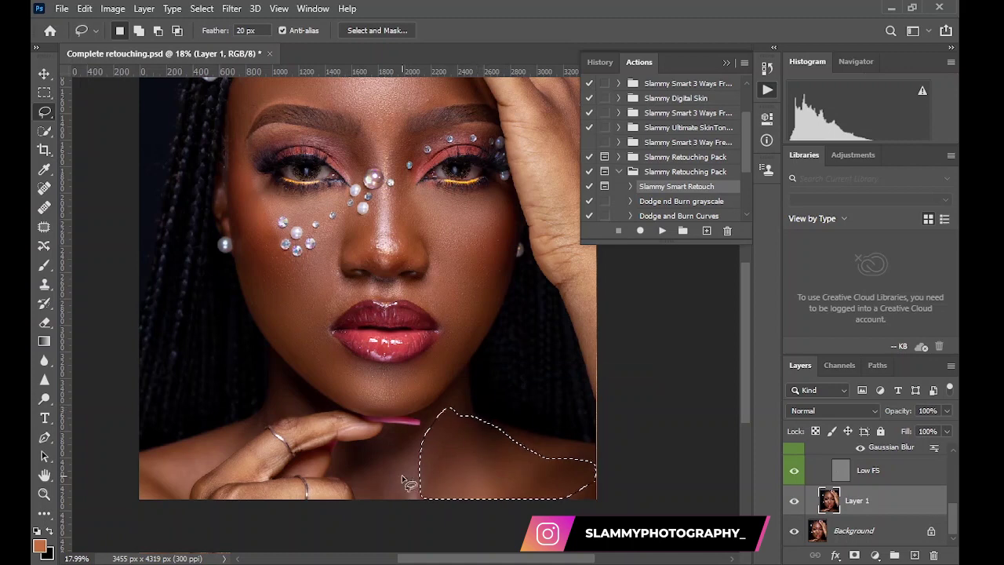
key("ctrl+d")
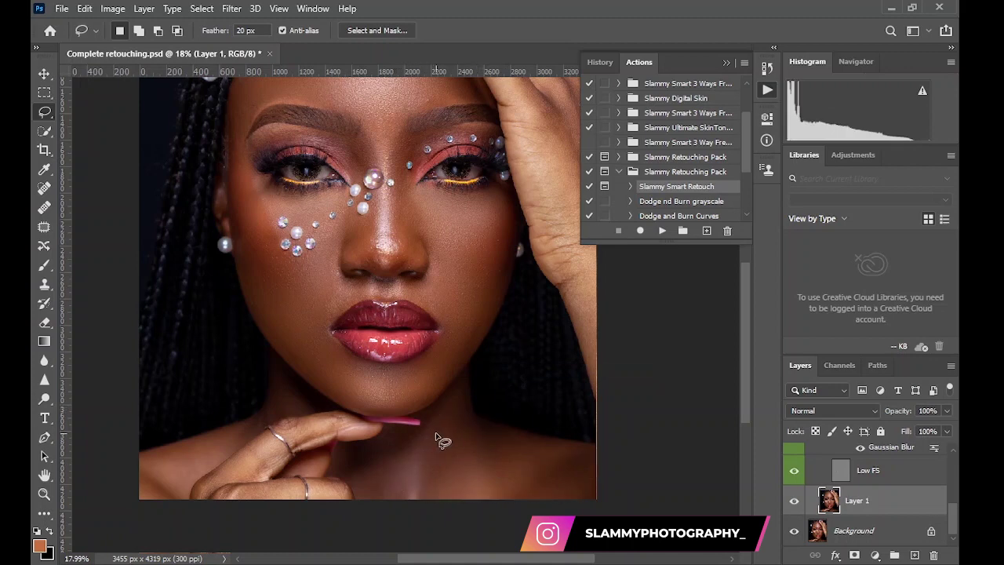
Lasso the middle of the lower neck beside the fingers, repeat the Gaussian Blur on it, and deselect.
mouse_move(430, 436)
left_mouse_down()
mouse_move(375, 464)
mouse_move(368, 487)
mouse_move(419, 513)
mouse_move(433, 444)
left_mouse_up()
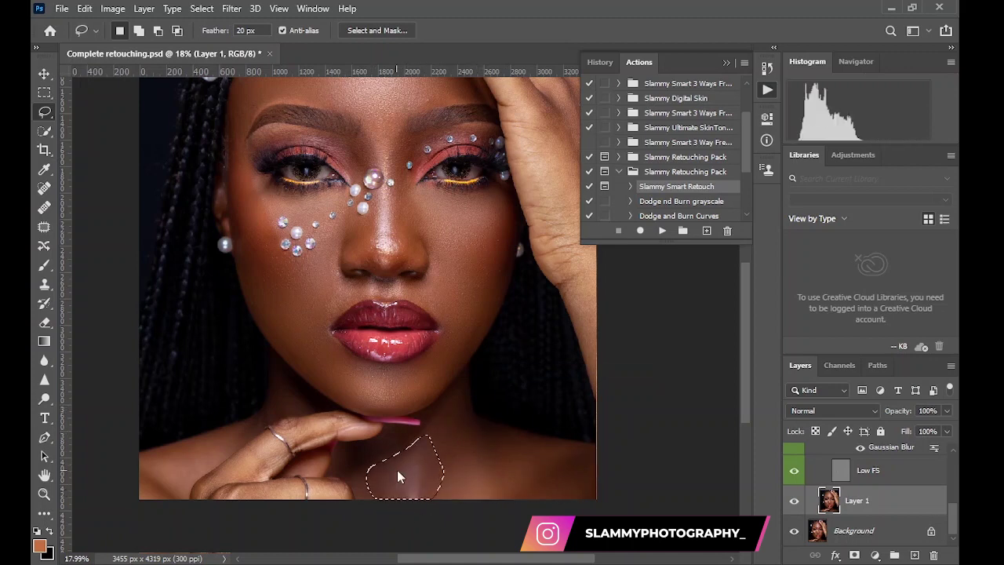
right_click(397, 470)
left_click(447, 413)
scroll(465, 453, "up", 1)
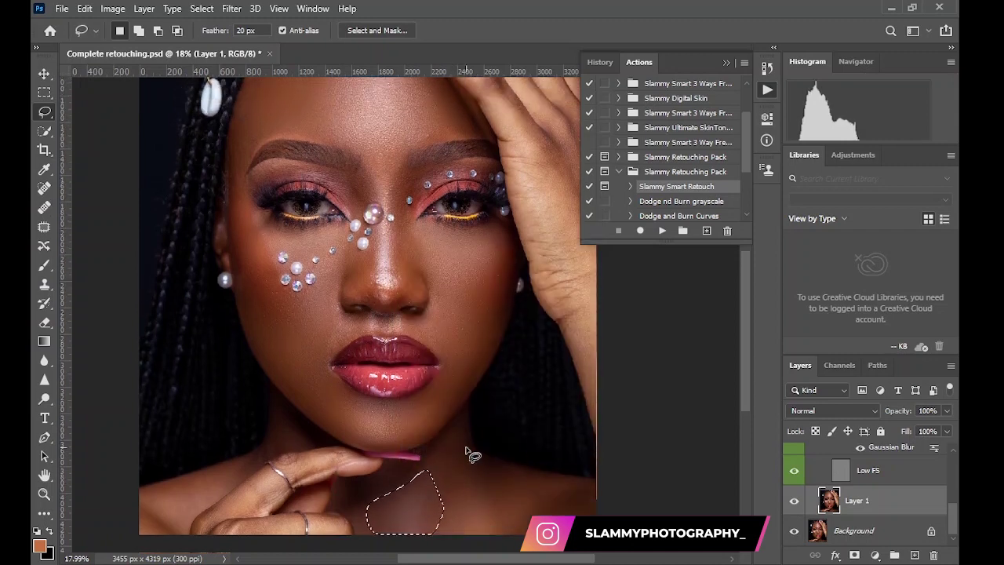
key("ctrl+d")
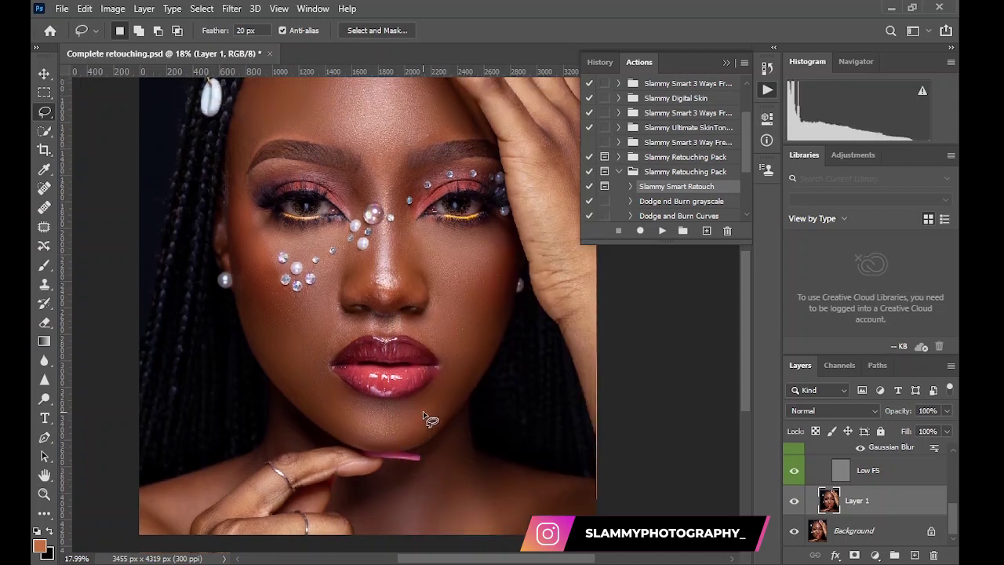
Fit the whole portrait on screen and toggle the Smart Retouch group's visibility off and on to compare before and after.
left_click(278, 8)
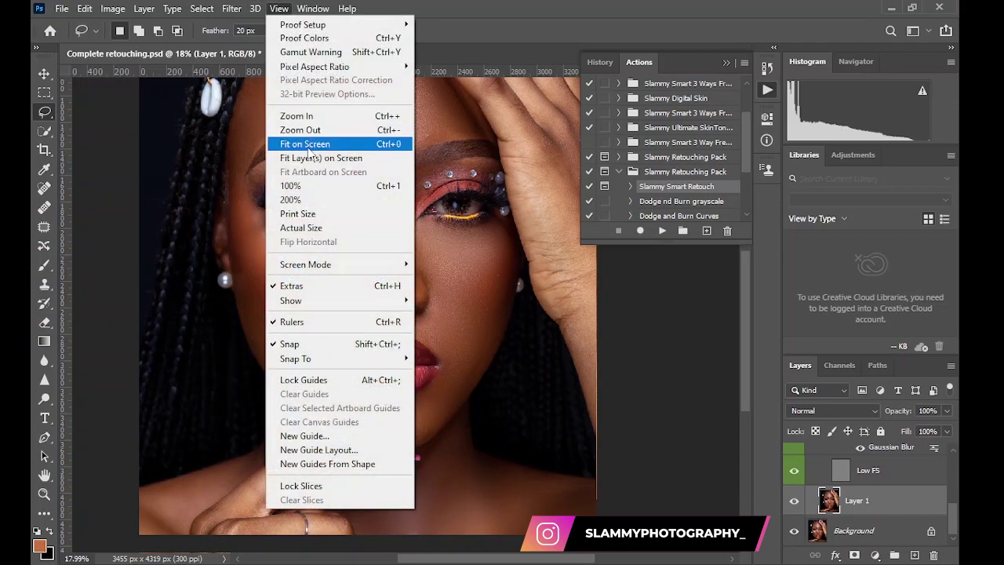
left_click(305, 145)
scroll(812, 486, "up", 5)
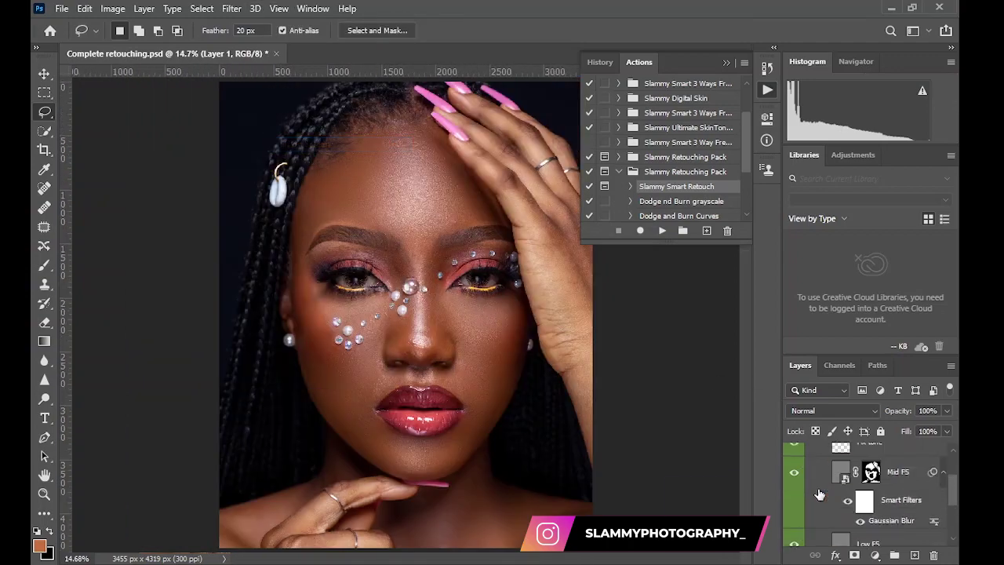
left_click(793, 453)
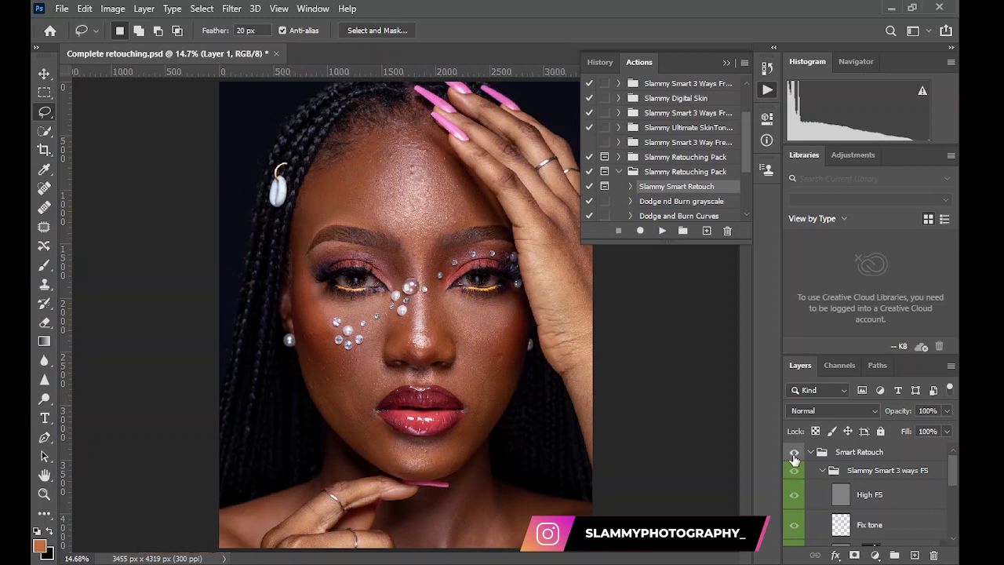
left_click(793, 455)
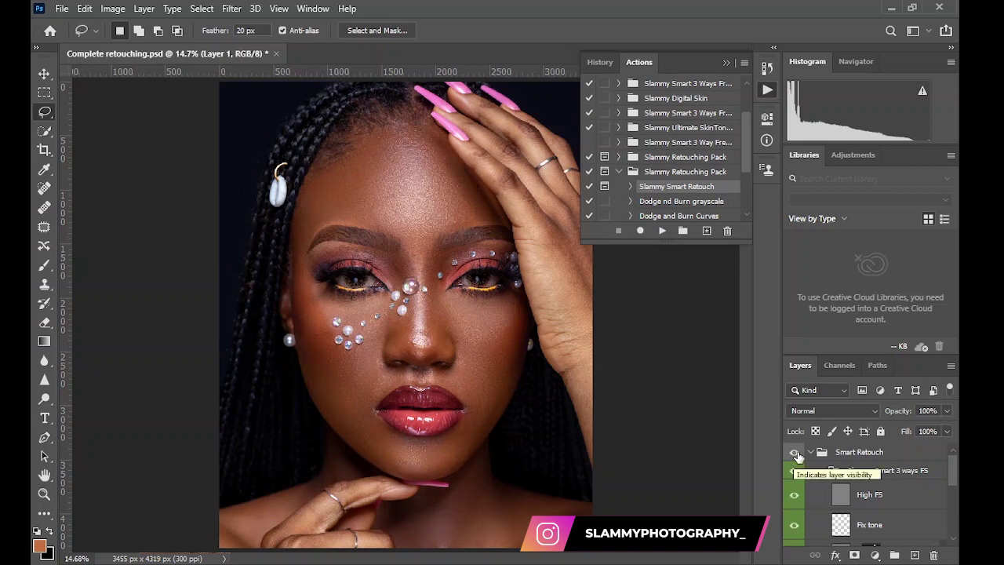
scroll(855, 514, "down", 5)
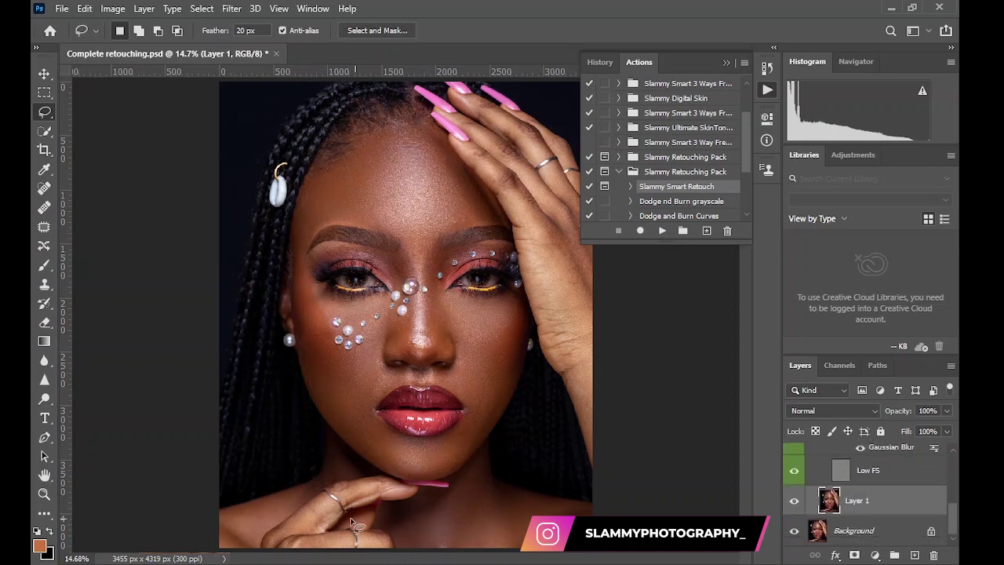
scroll(792, 502, "up", 3)
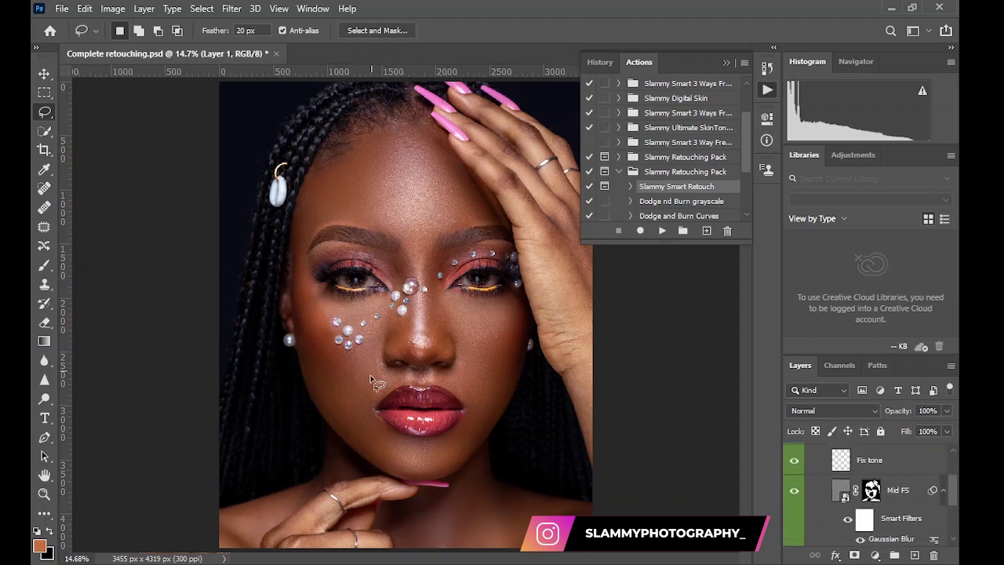
scroll(901, 494, "down", 4)
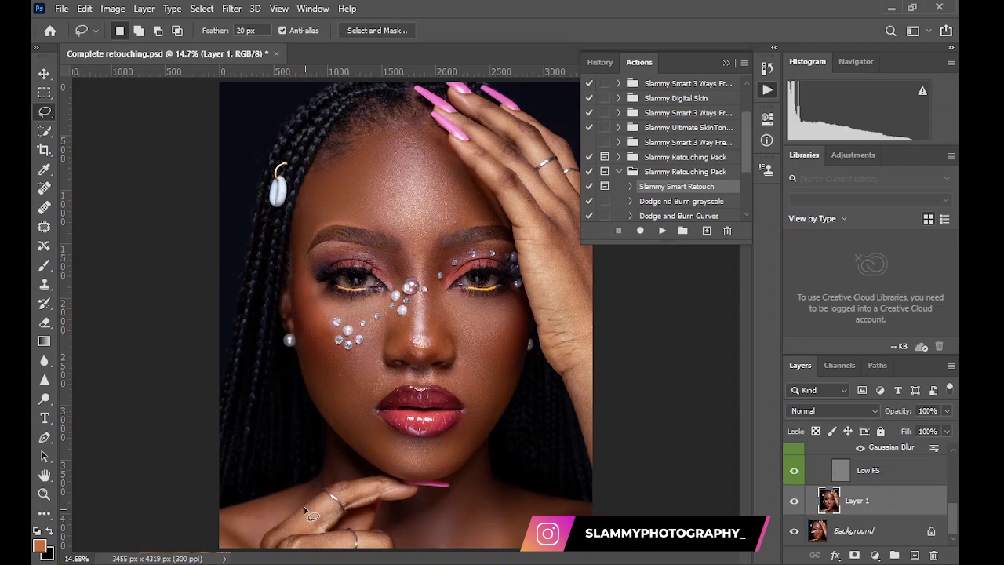
Collapse the Actions panel, lasso the back of the raised hand, blur the selected skin, and deselect.
left_click(726, 63)
key("z")
left_click_drag(415, 85, 599, 361)
left_click(44, 112)
left_click_drag(472, 324, 531, 320)
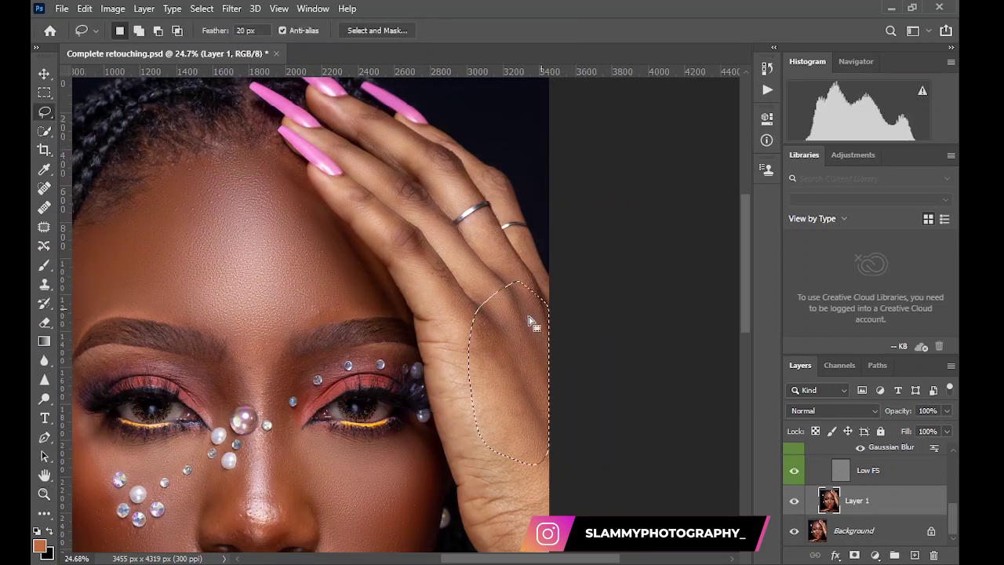
key("shift+F5")
key("Return")
key("ctrl+d")
Lasso skin areas along the raised hand's fingers and repeat the Gaussian Blur on each.
right_click(403, 240)
mouse_move(387, 237)
left_mouse_down()
mouse_move(418, 217)
mouse_move(398, 188)
left_mouse_up()
left_click(464, 450)
right_click(396, 190)
left_click(468, 401)
mouse_move(406, 141)
left_mouse_down()
mouse_move(452, 182)
mouse_move(423, 148)
left_mouse_up()
right_click(424, 146)
left_click(493, 359)
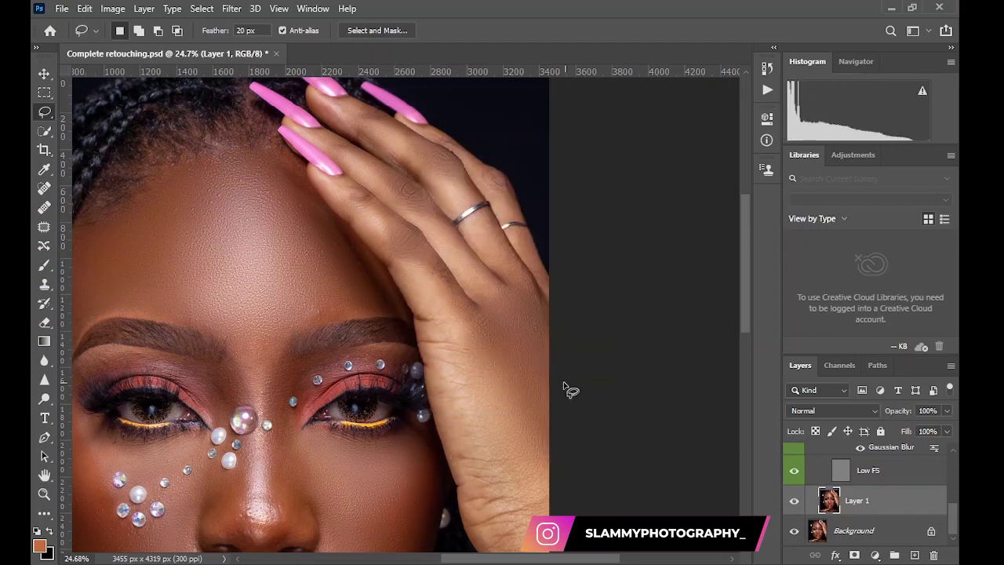
Lasso the raised hand's finger nearest the forehead, repeat the Gaussian Blur on it, and fit the image on screen.
left_click_drag(355, 209, 347, 194)
right_click(348, 195)
left_click(424, 406)
key("ctrl+0")
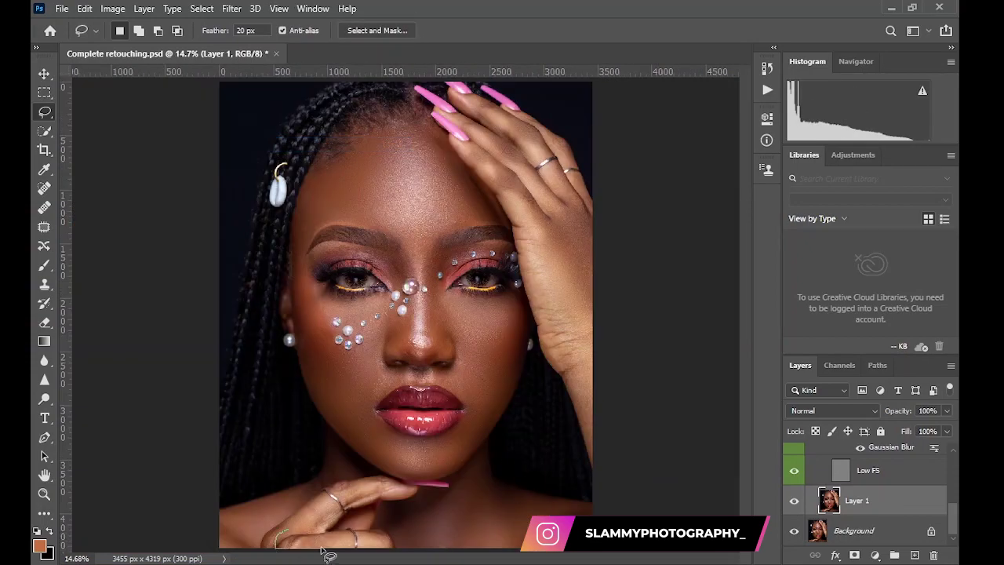
key("Return")
Reselect the finger nearest the forehead with the Lasso and apply a Gaussian Blur with a 34.6 pixel radius.
left_click_drag(480, 175, 473, 164)
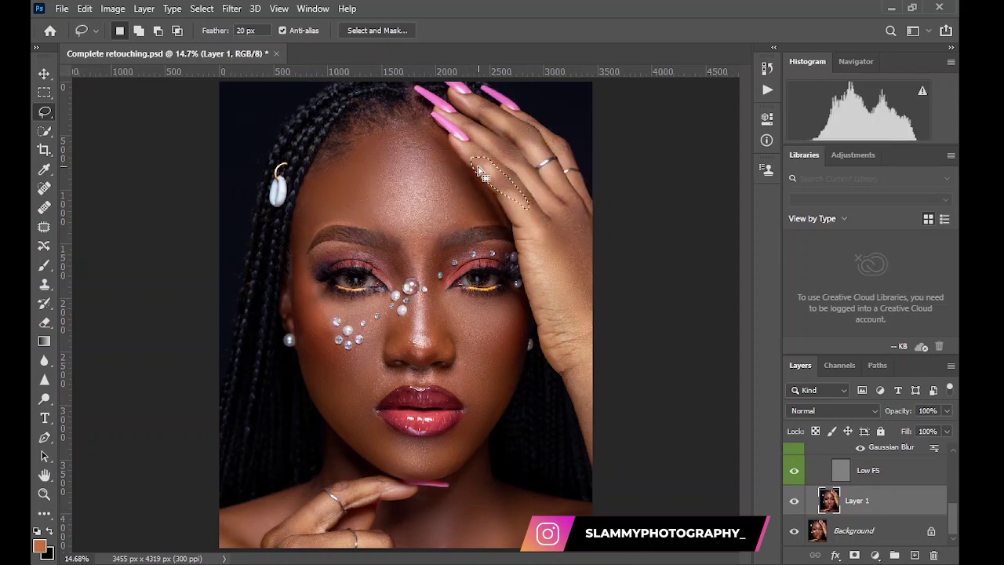
right_click(473, 166)
left_click(704, 329)
key("ctrl+z")
left_click(232, 7)
mouse_move(312, 182)
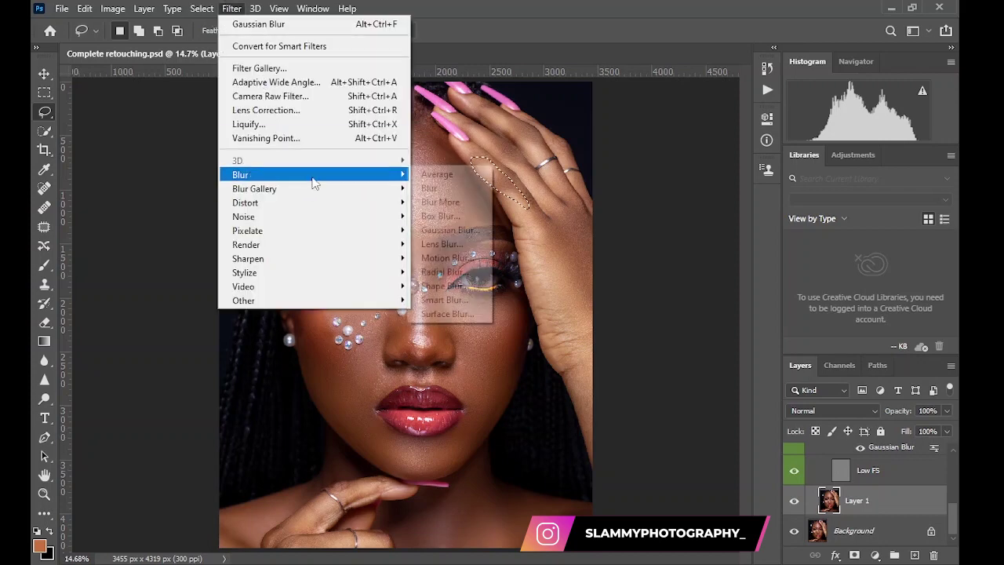
left_click(445, 230)
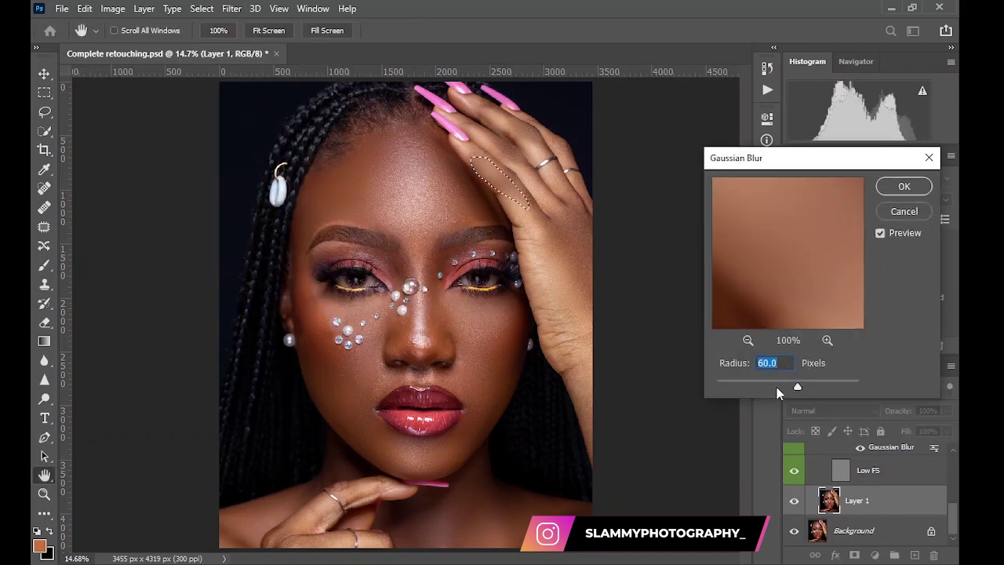
left_click(761, 385)
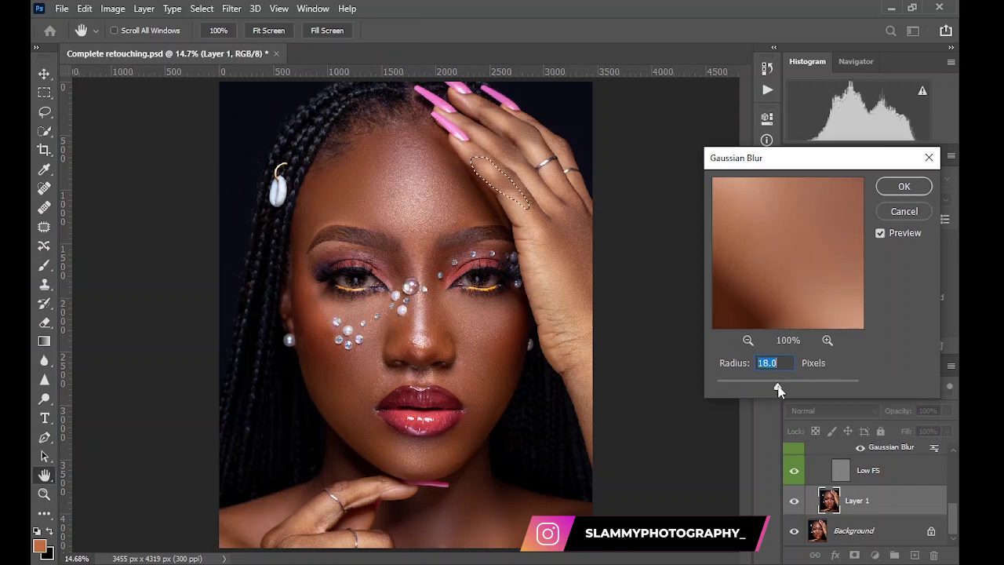
left_click(778, 386)
left_click_drag(782, 384, 786, 385)
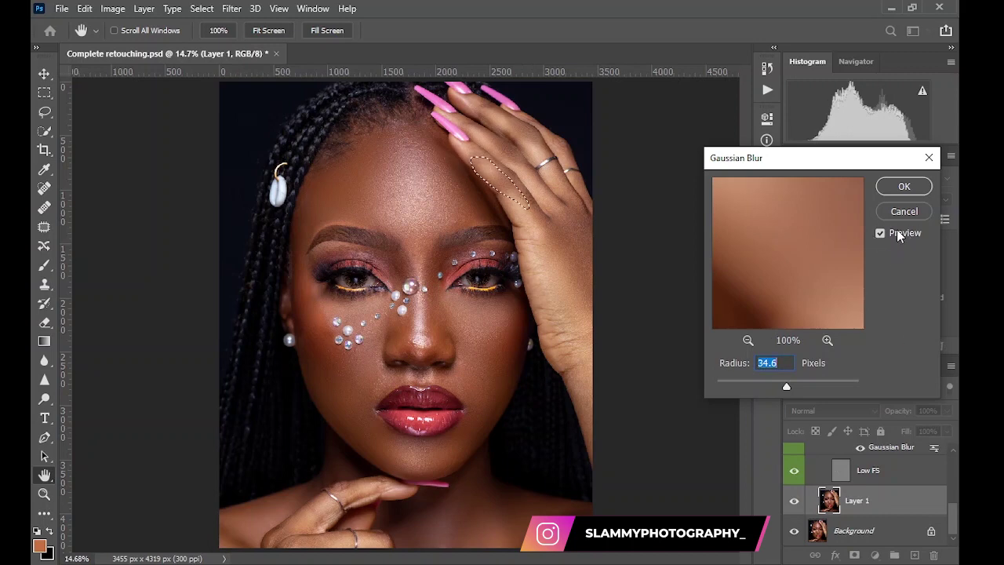
left_click(903, 187)
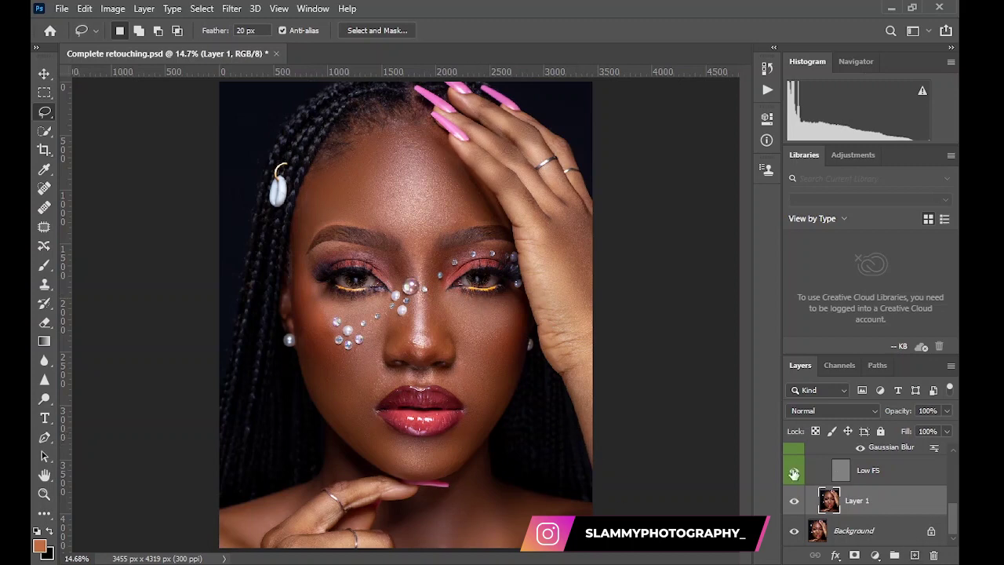
Collapse the Smart Retouch group and hide and reshow it to compare the whole portrait before and after retouching.
scroll(793, 473, "up", 5)
left_click(810, 453)
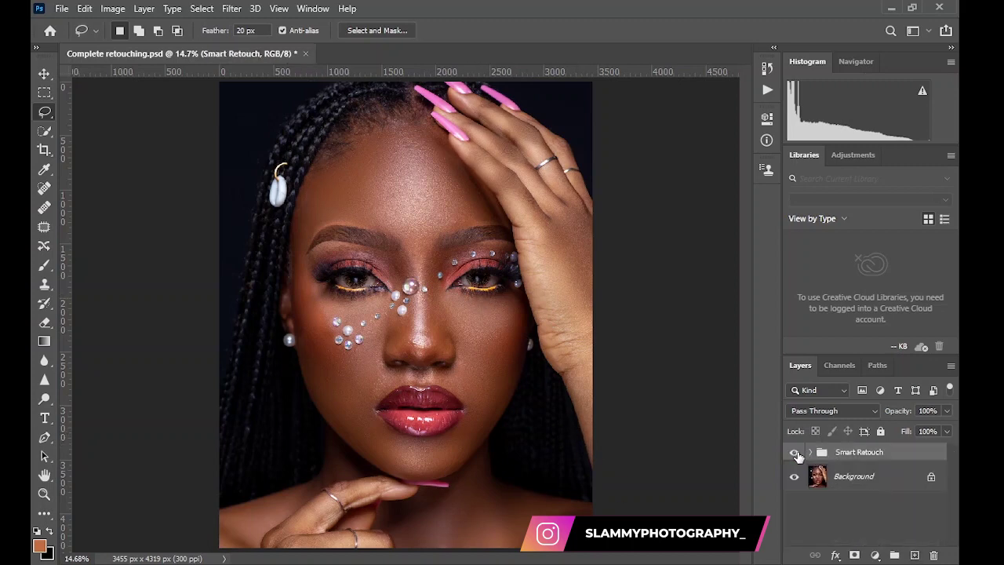
left_click(794, 454)
left_click(795, 453)
Compare the face and raised hand up close with the Smart Retouch group hidden and shown, and fit the image on screen.
left_click(44, 494)
left_click_drag(235, 99, 553, 427)
scroll(648, 438, "up", 2)
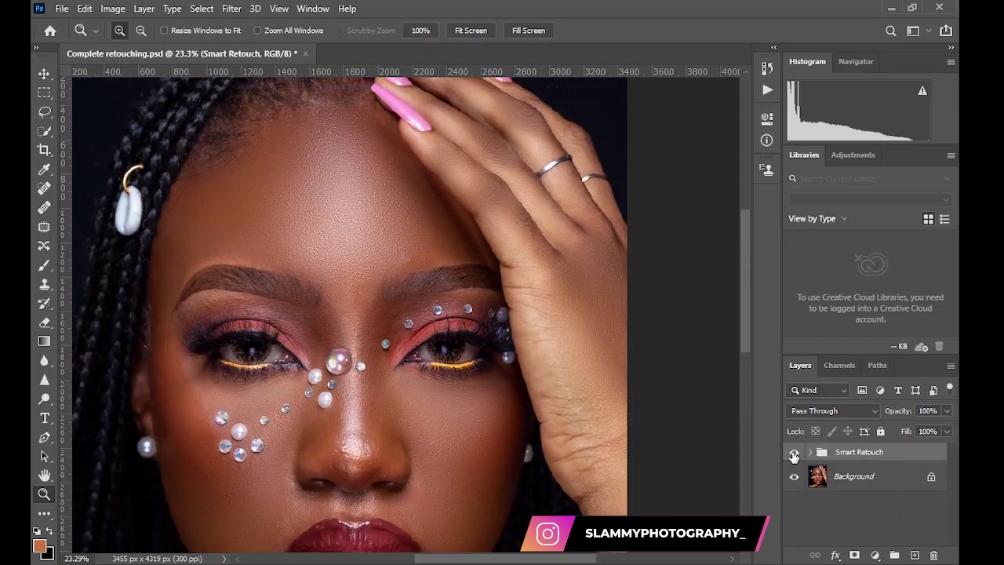
left_click(796, 455)
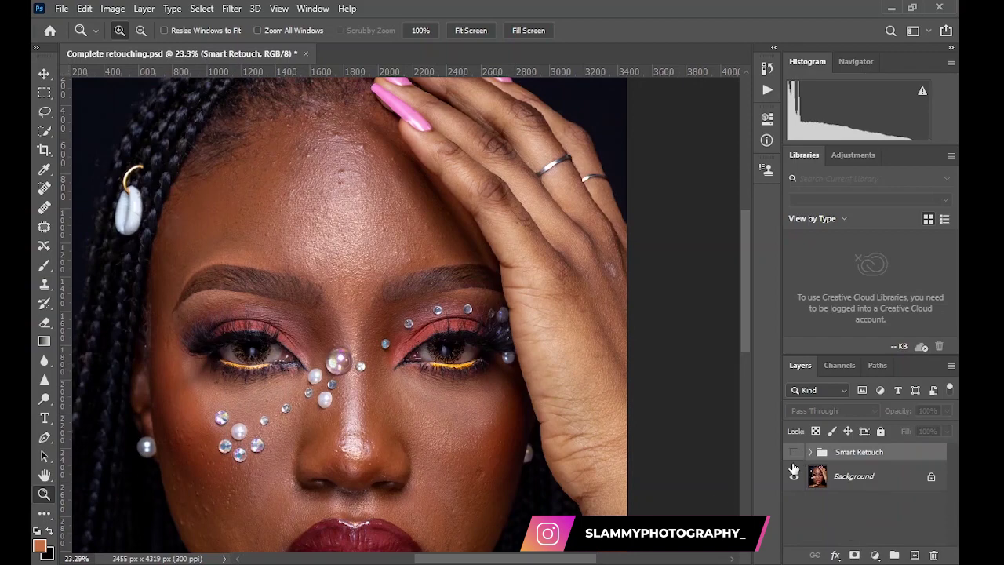
left_click(793, 453)
left_click(279, 9)
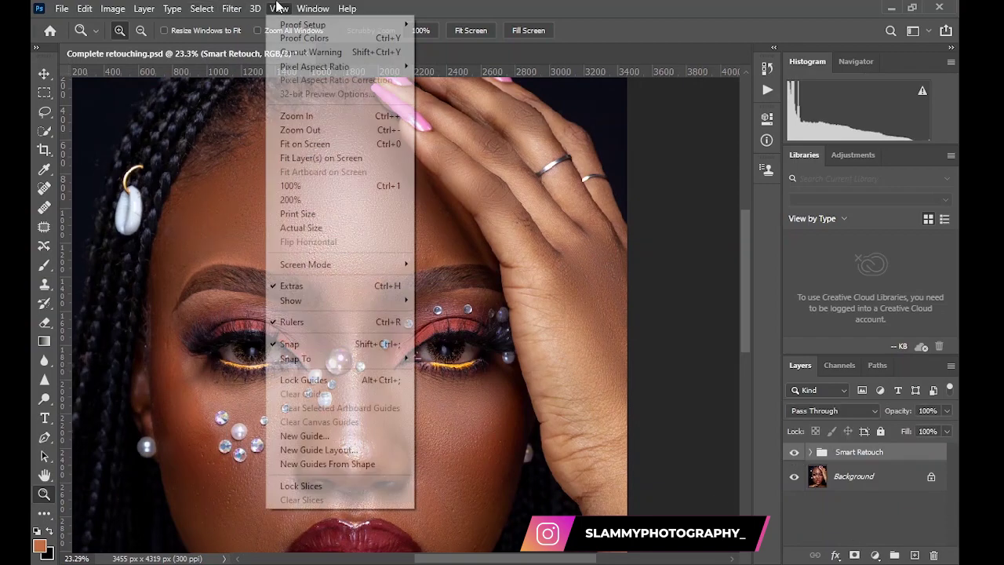
left_click(306, 141)
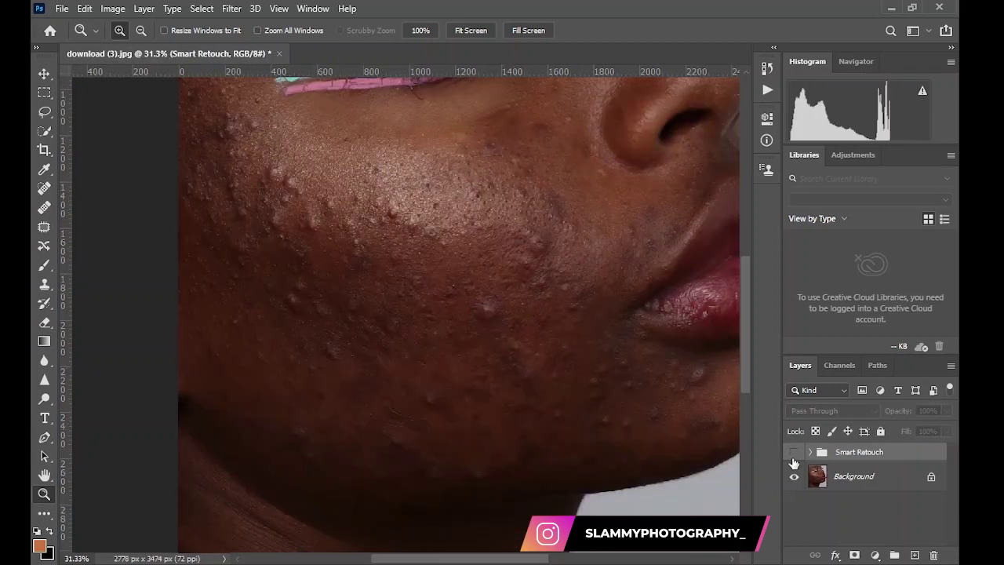
Compare the cheek and jaw skin in download (3).jpg with the Smart Retouch group shown and hidden, close up and from slightly farther out.
left_click(795, 454)
left_click(794, 454)
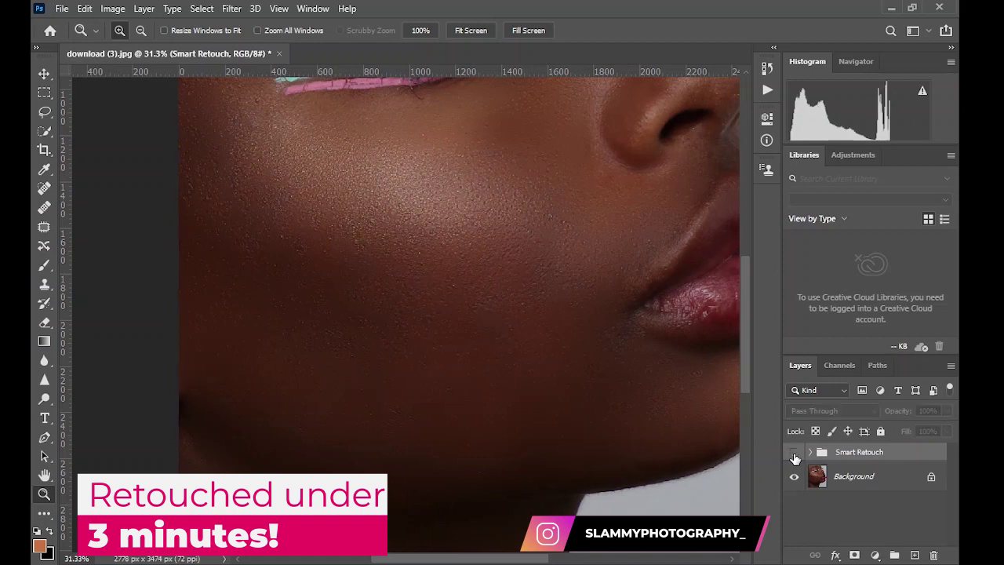
left_click(337, 252, "alt")
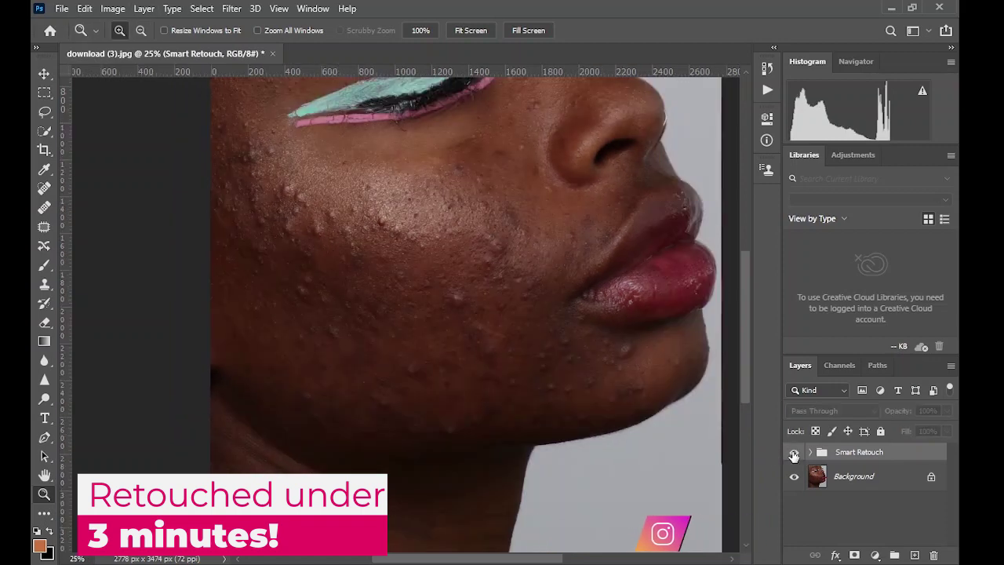
left_click(795, 454)
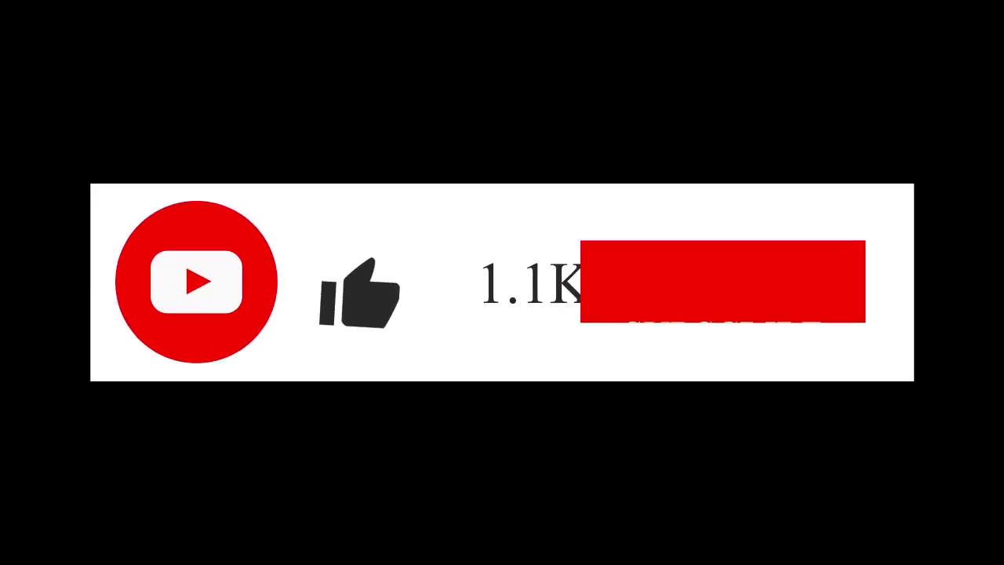